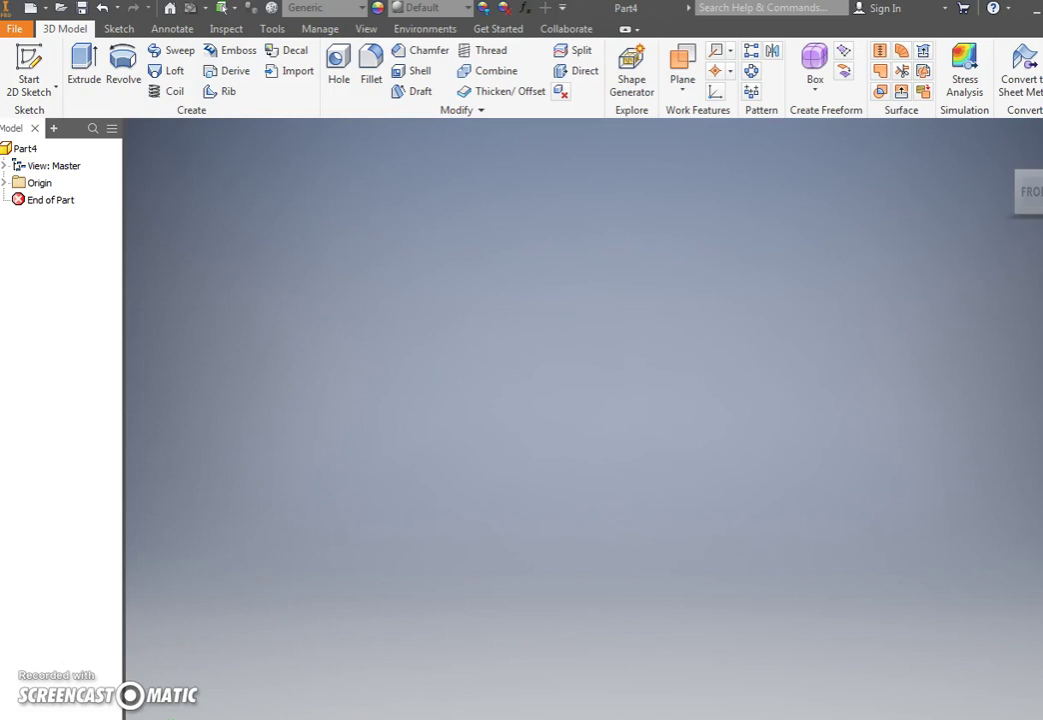
left_click(105, 688)
left_click_drag(454, 602, 401, 607)
left_click(547, 606)
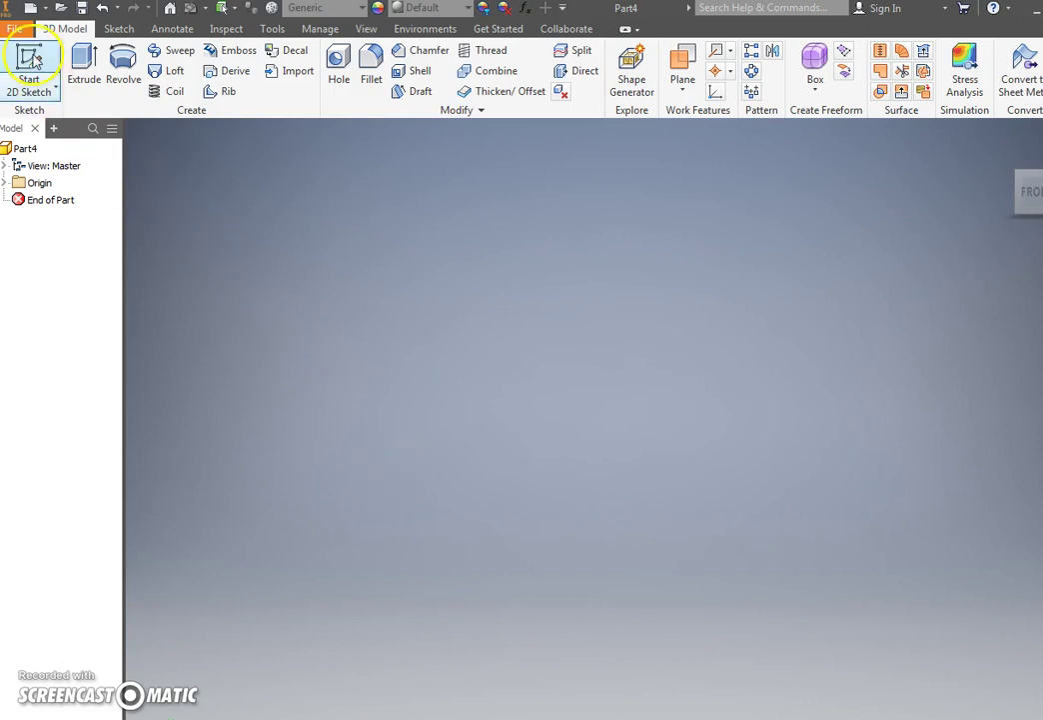
left_click(31, 59)
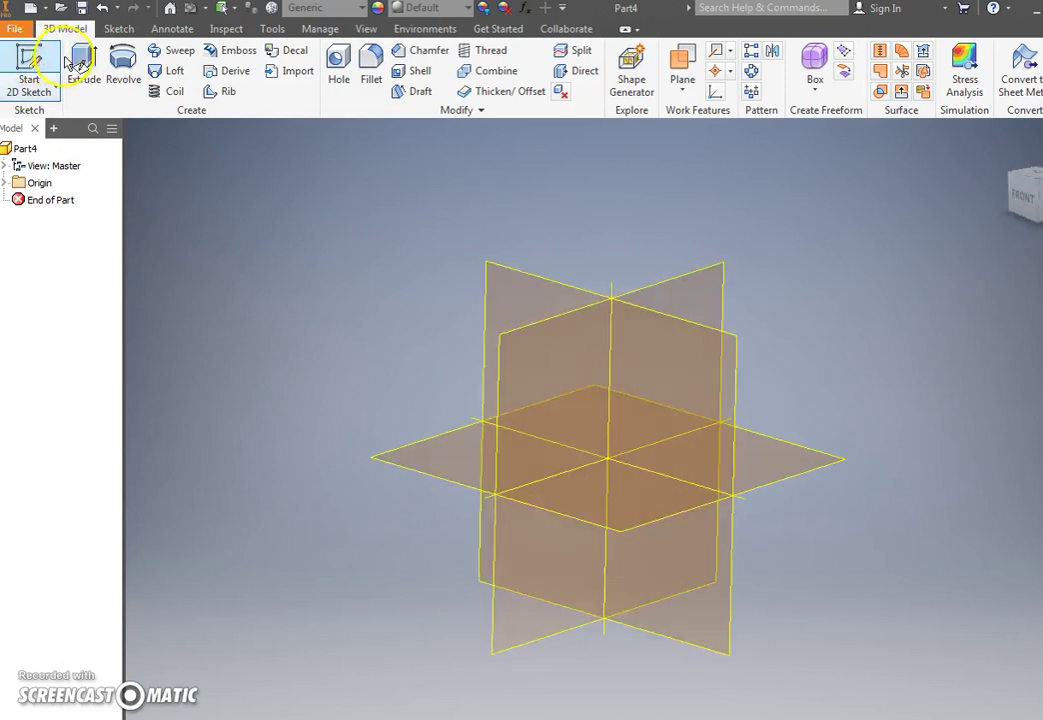
Create a new inch-based part from the Standard (in).ipt template in the English templates folder
left_click(16, 29)
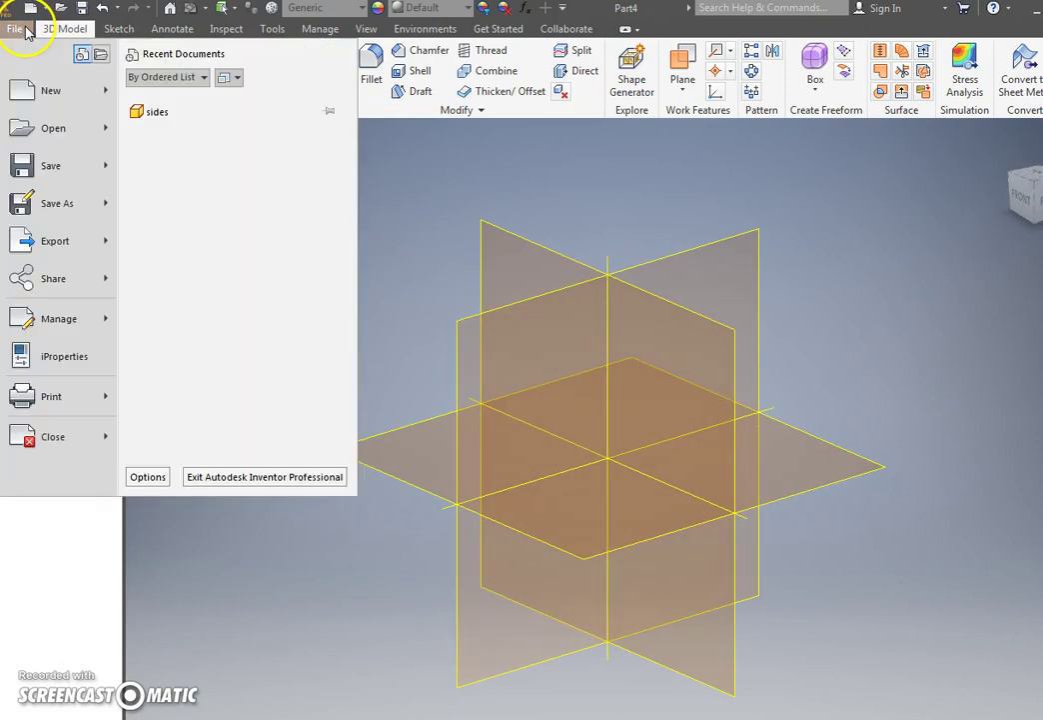
left_click(28, 91)
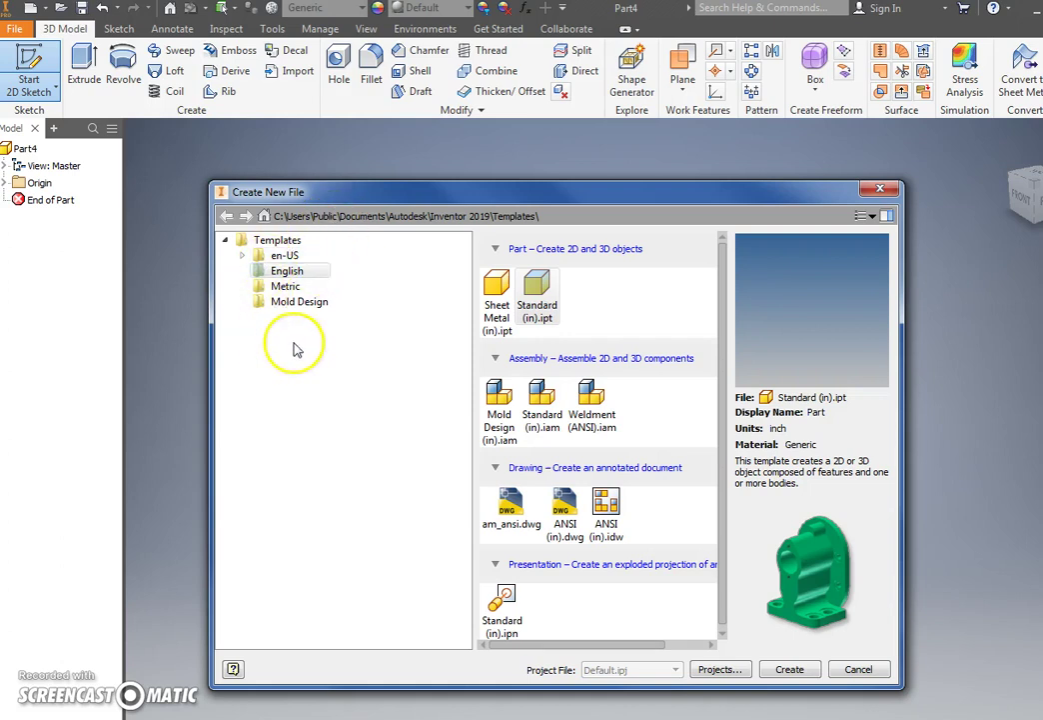
left_click(284, 257)
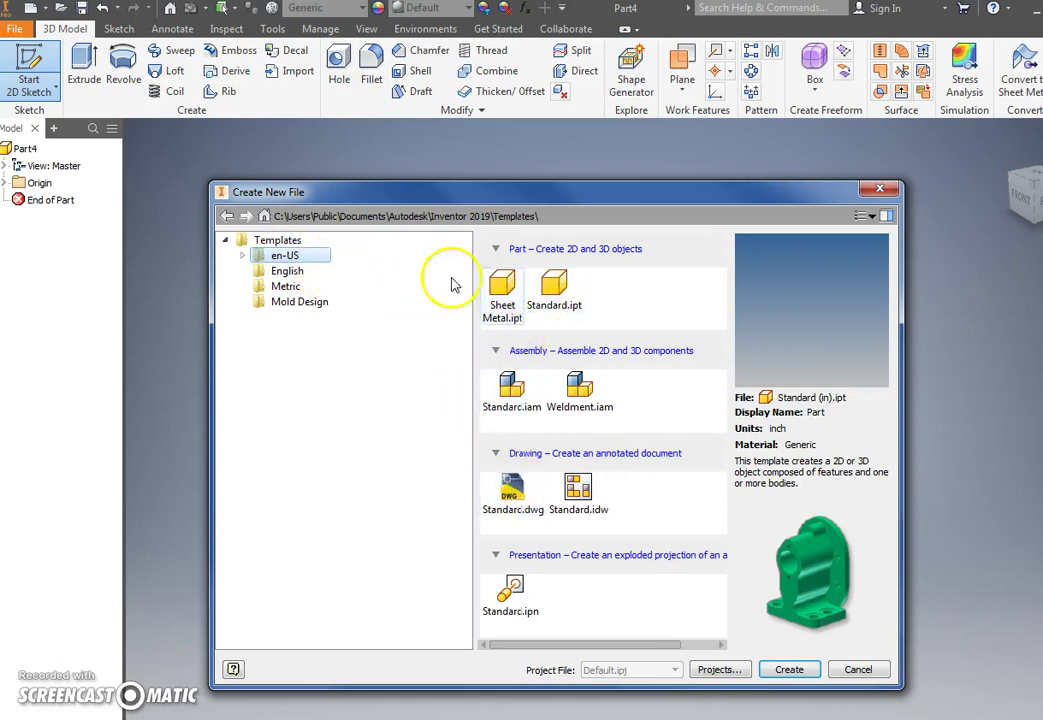
left_click(297, 272)
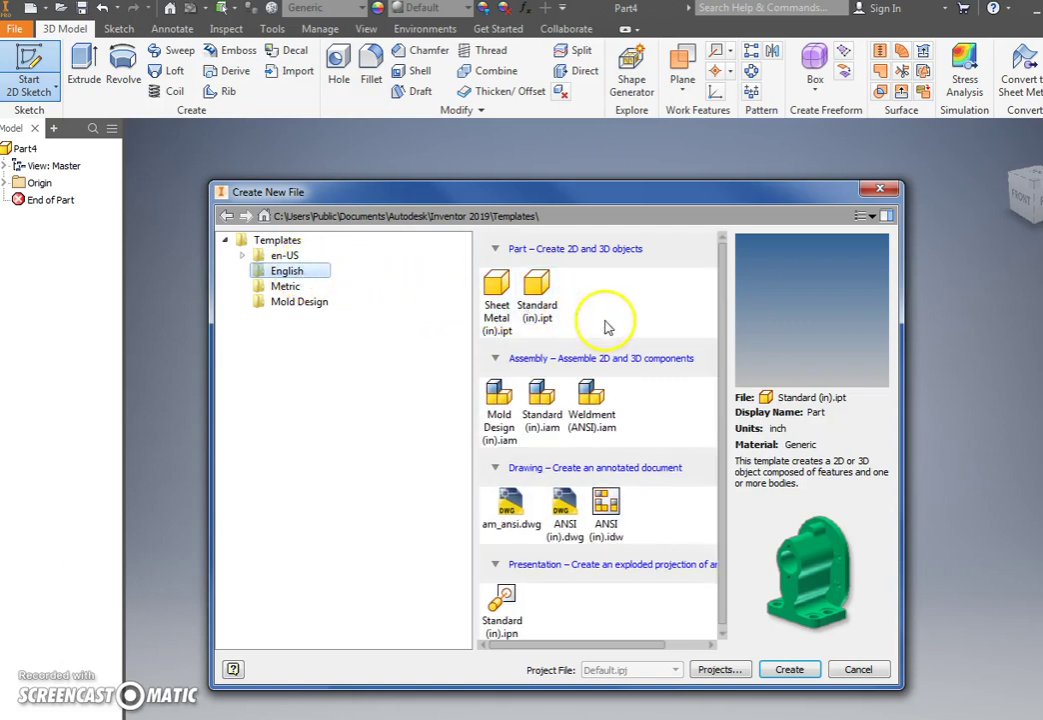
left_click(279, 286)
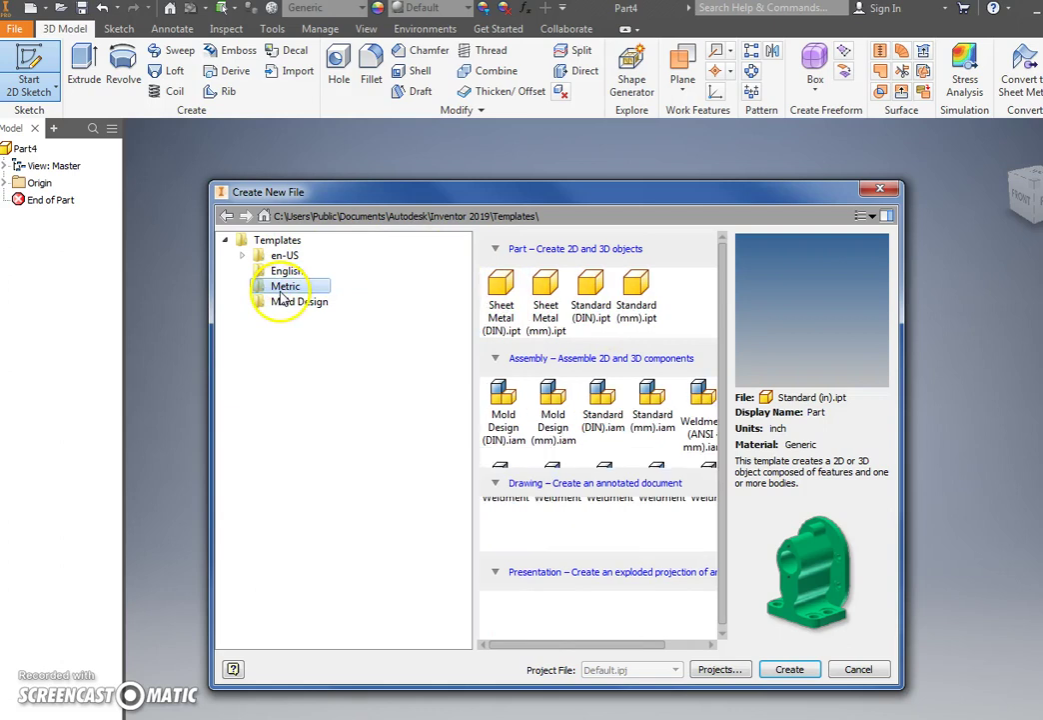
left_click(280, 302)
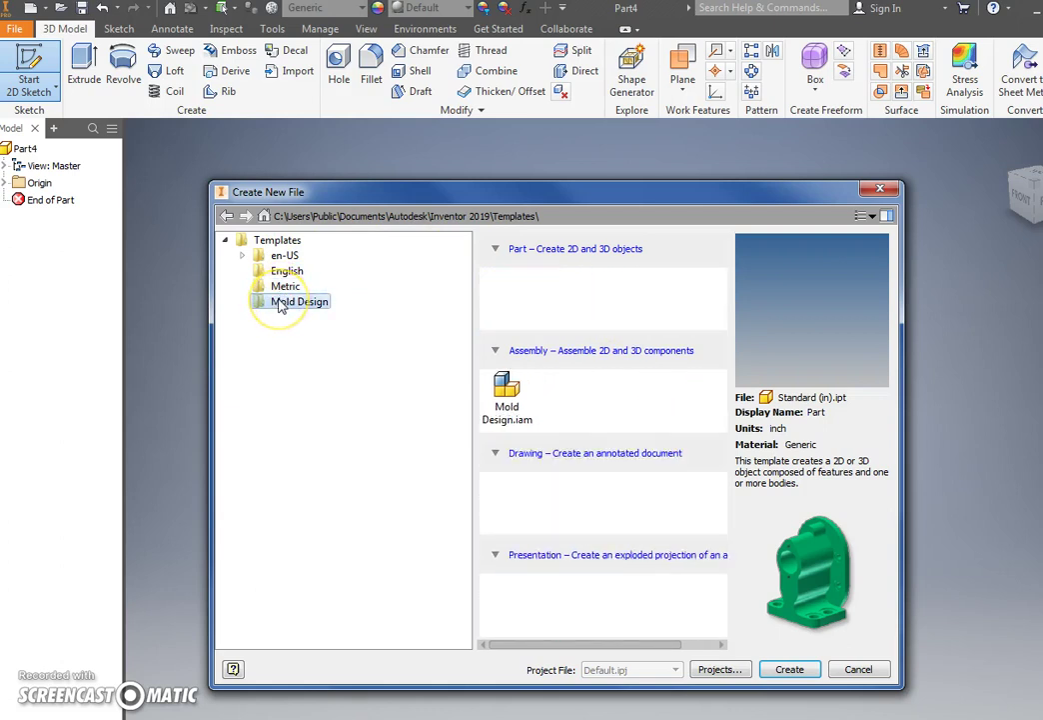
left_click(282, 274)
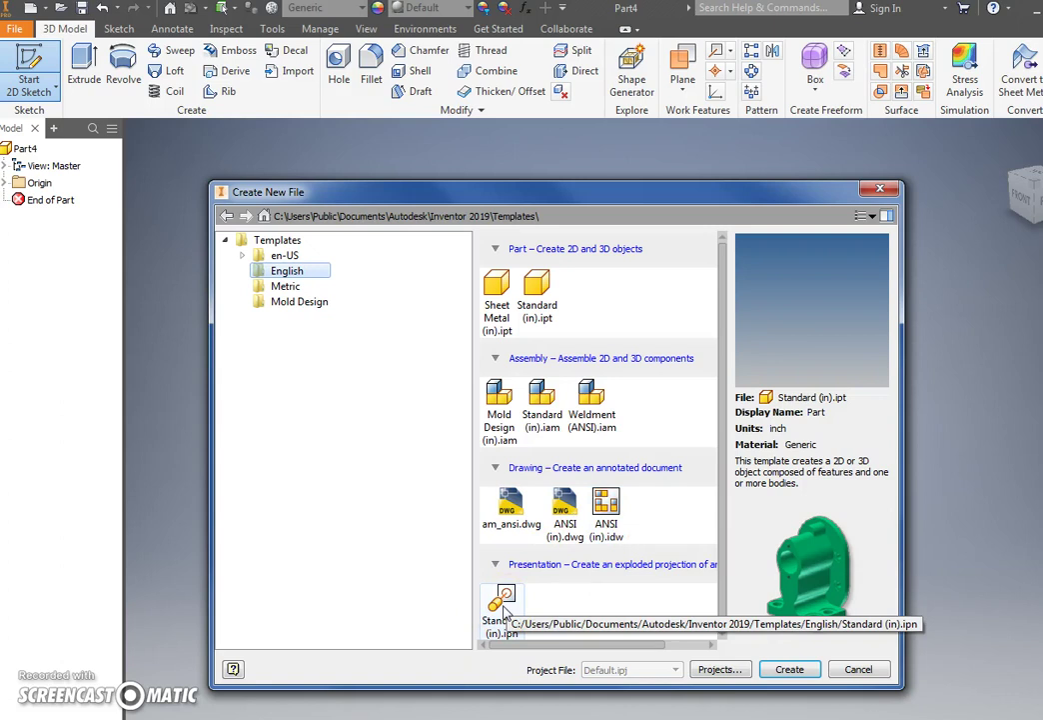
double_click(546, 313)
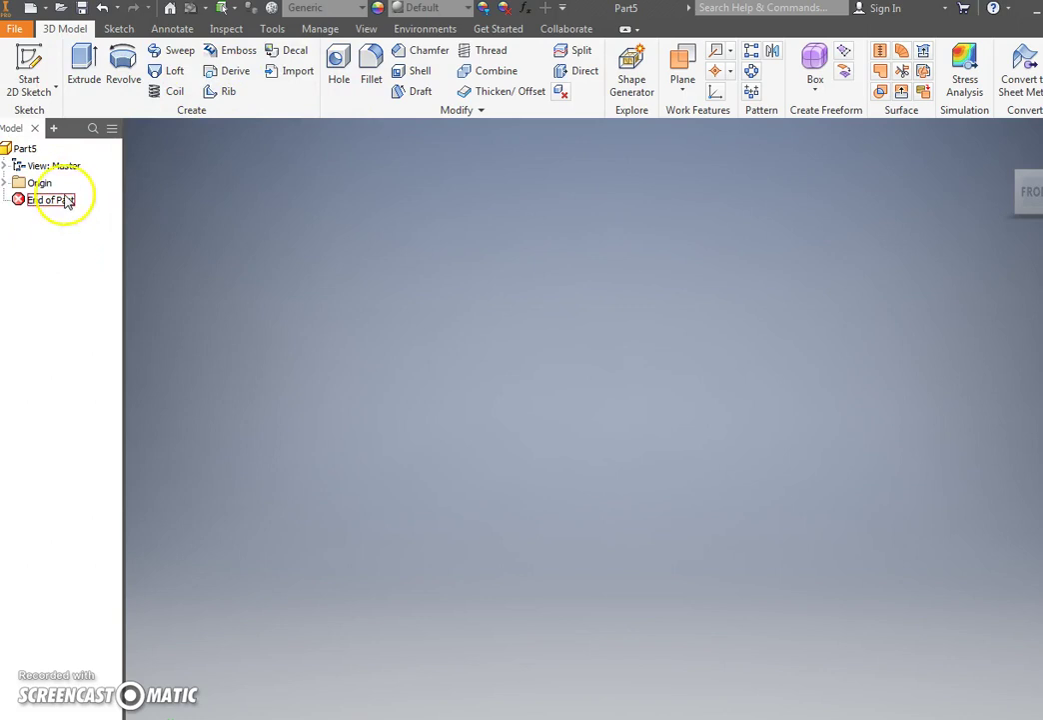
left_click(55, 129)
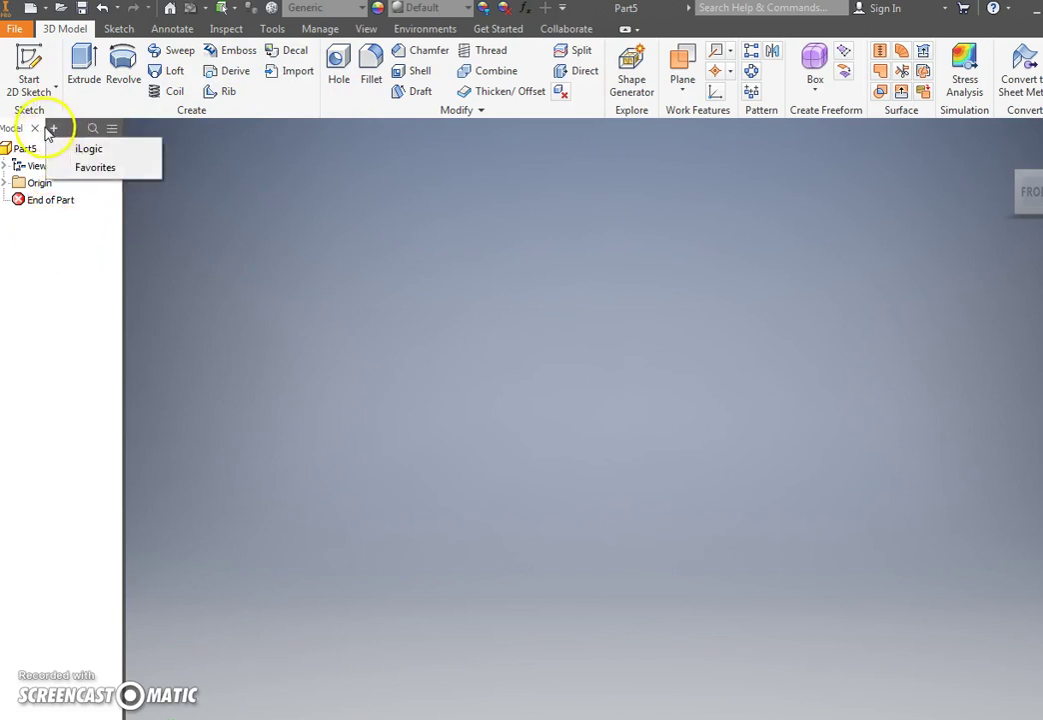
left_click(78, 238)
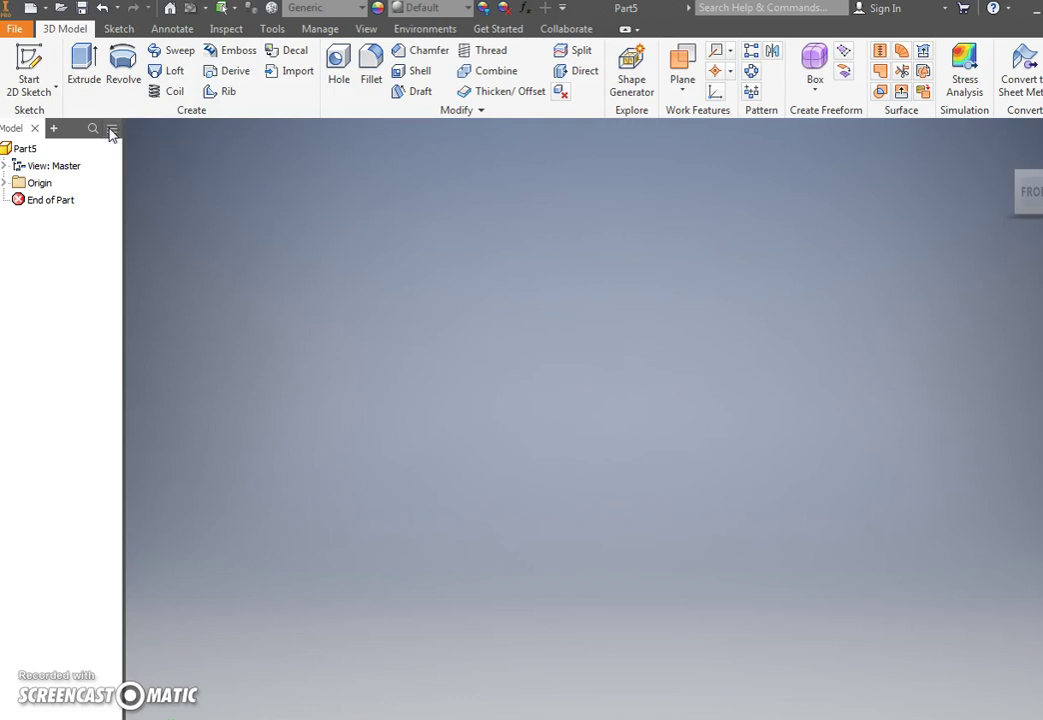
left_click(112, 131)
left_click(93, 275)
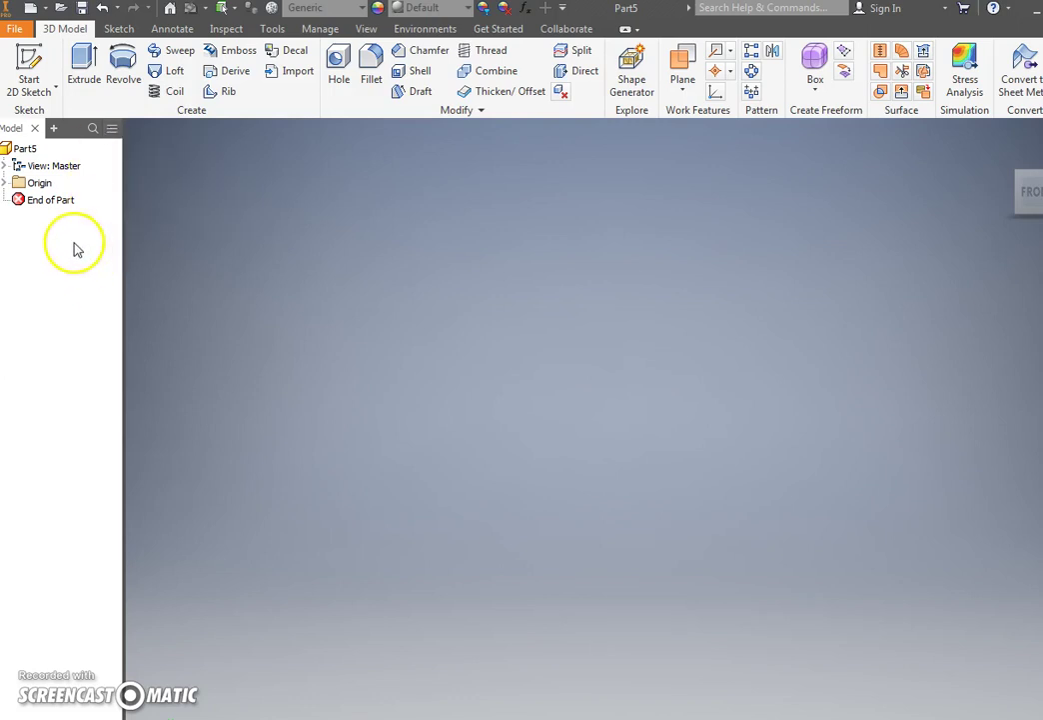
left_click(112, 133)
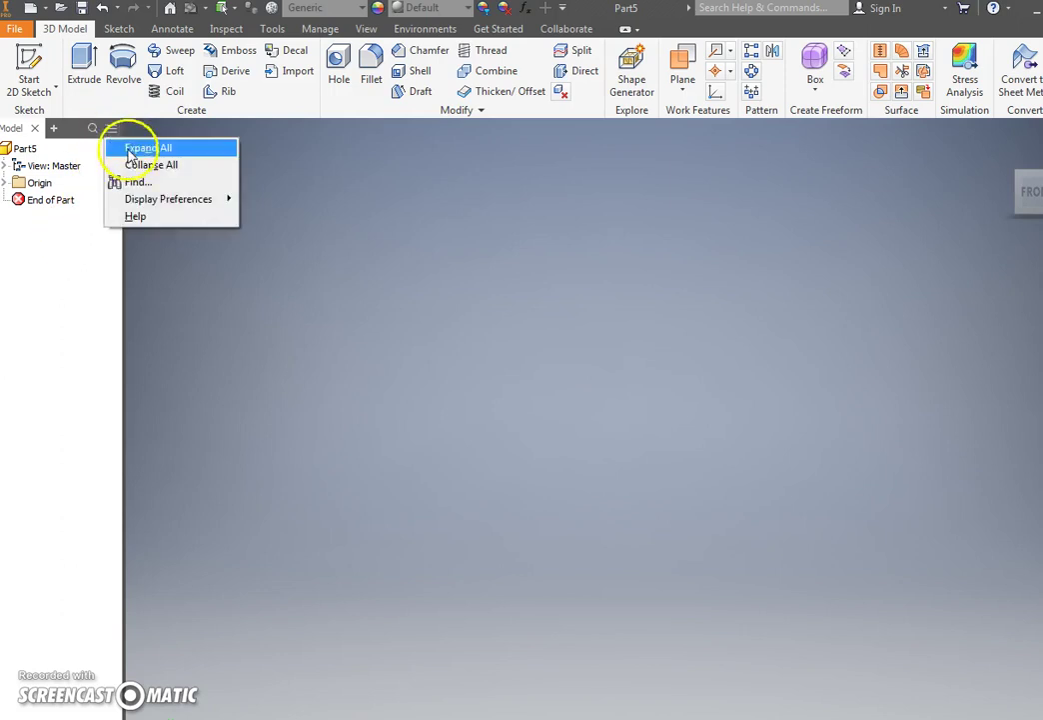
left_click(95, 236)
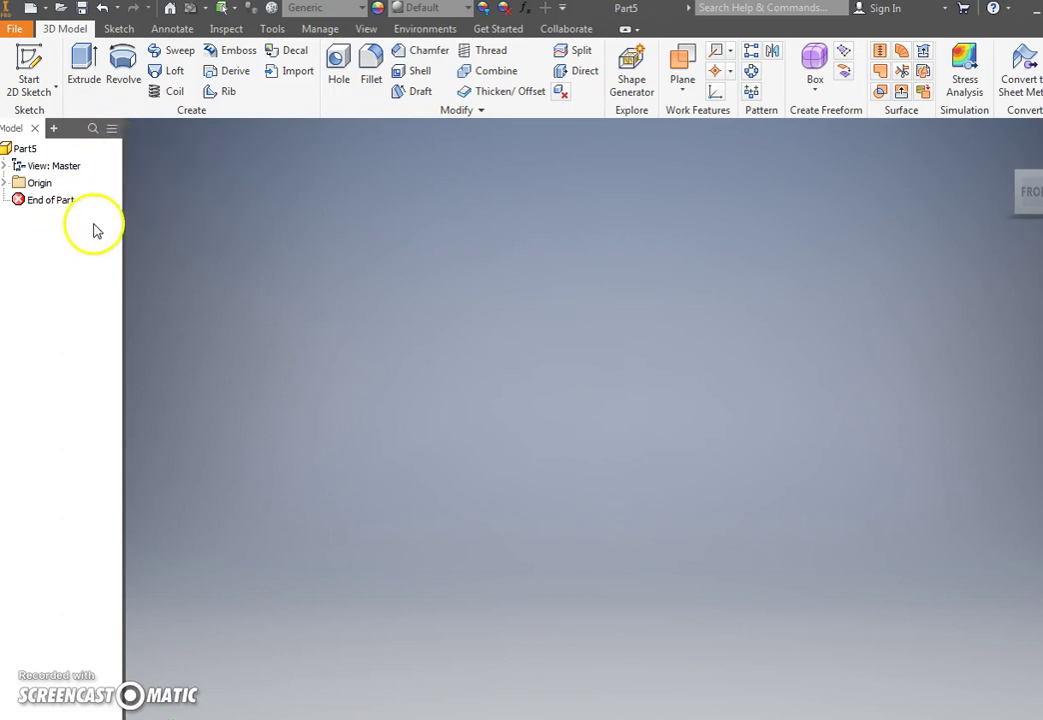
Widen the model browser slightly and start a 2D sketch on the XY Plane from the Origin folder
left_click_drag(125, 213, 150, 215)
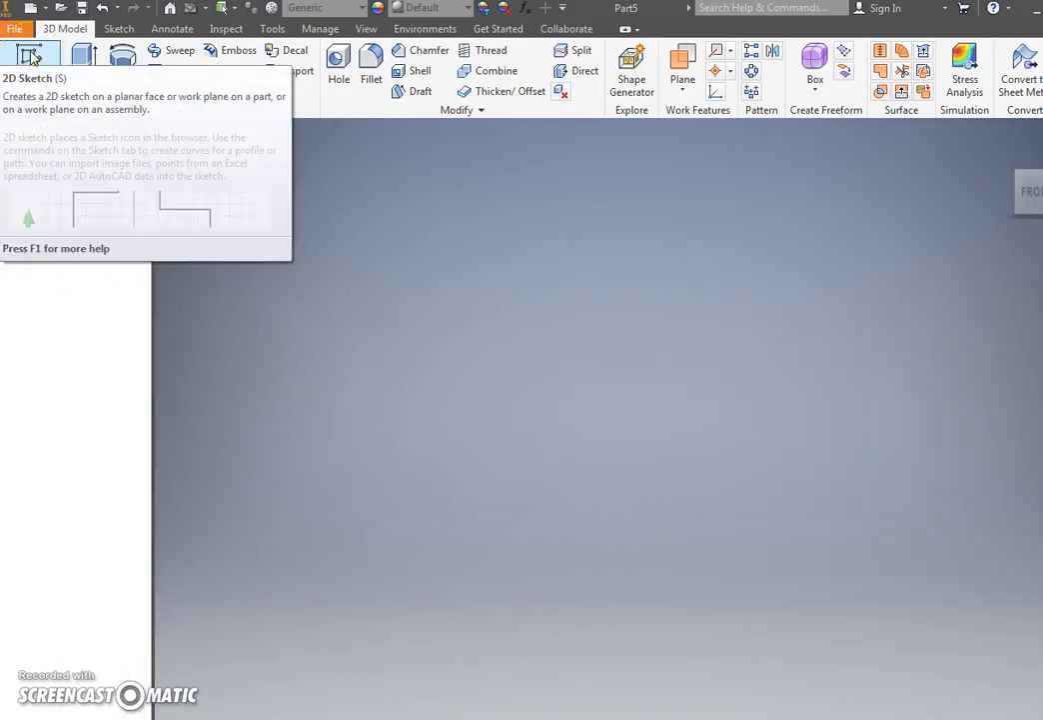
left_click(34, 60)
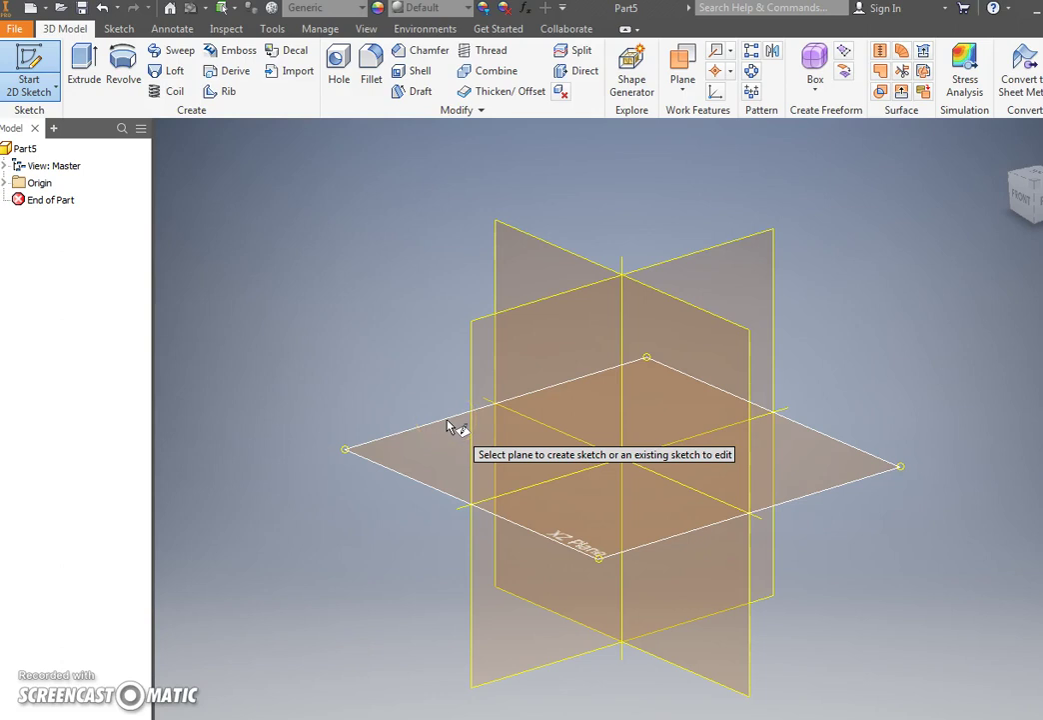
left_click(500, 247)
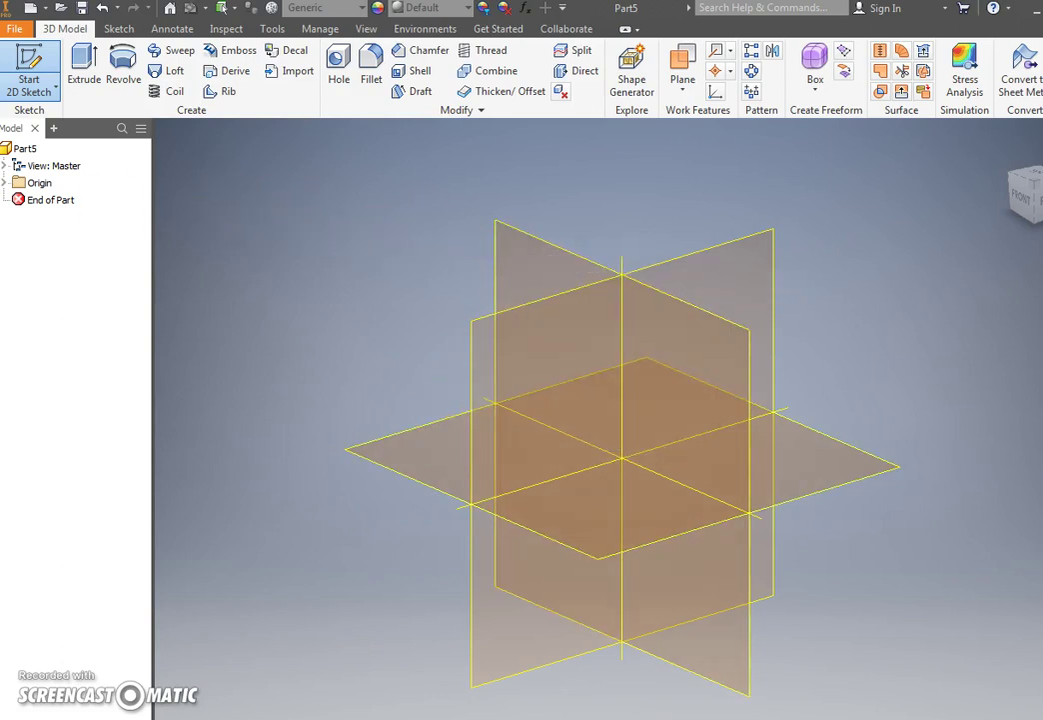
left_click(5, 182)
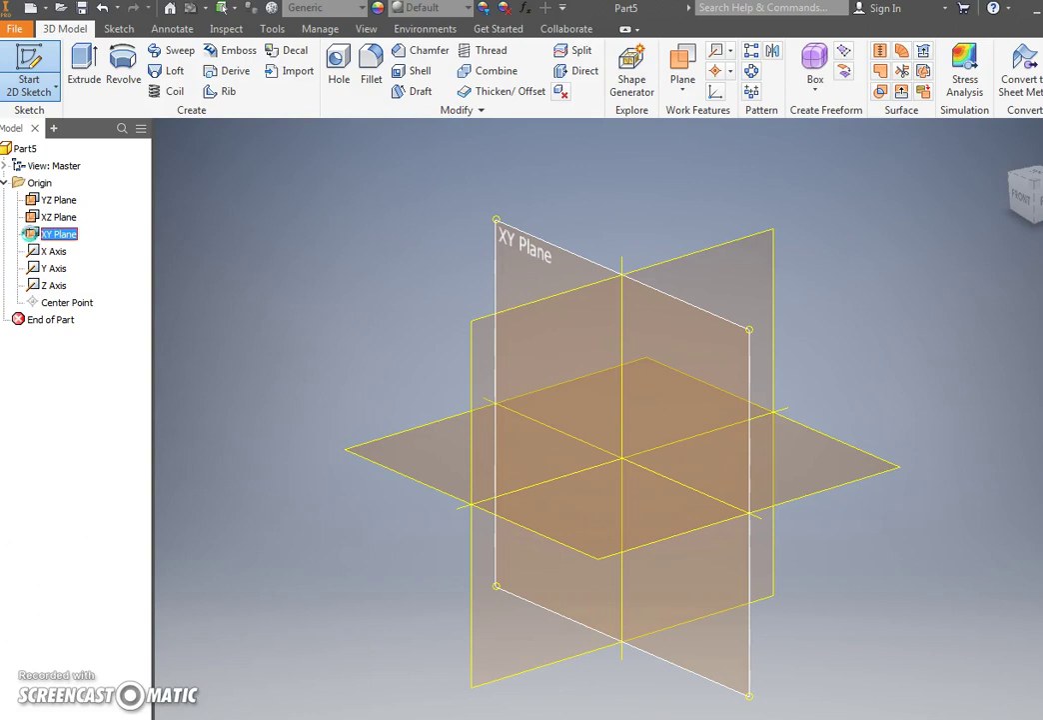
left_click(30, 234)
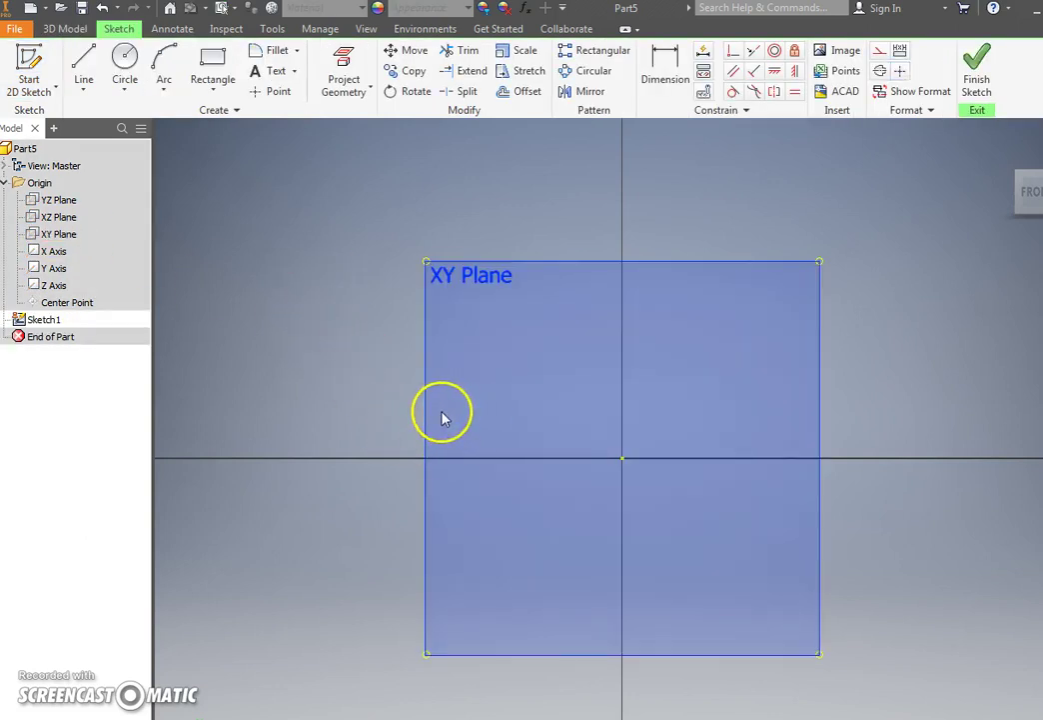
Start a two-point rectangle at the sketch origin and stretch it below the horizontal axis to about 1.4 by 1.7 in
middle_click_drag(443, 416, 289, 345)
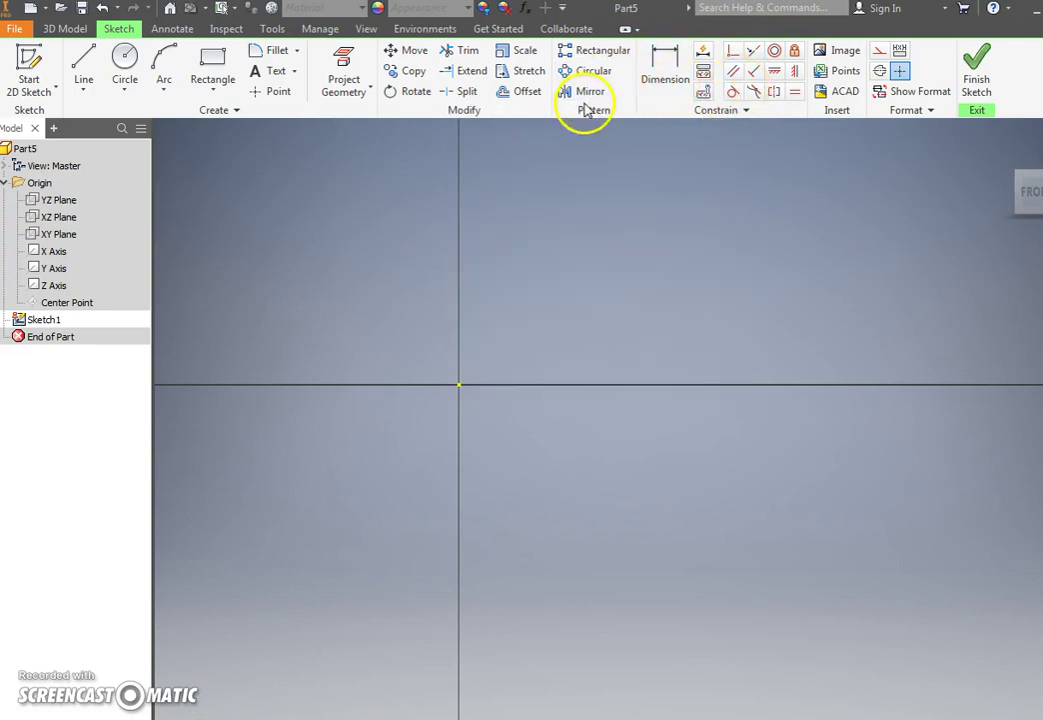
left_click(212, 66)
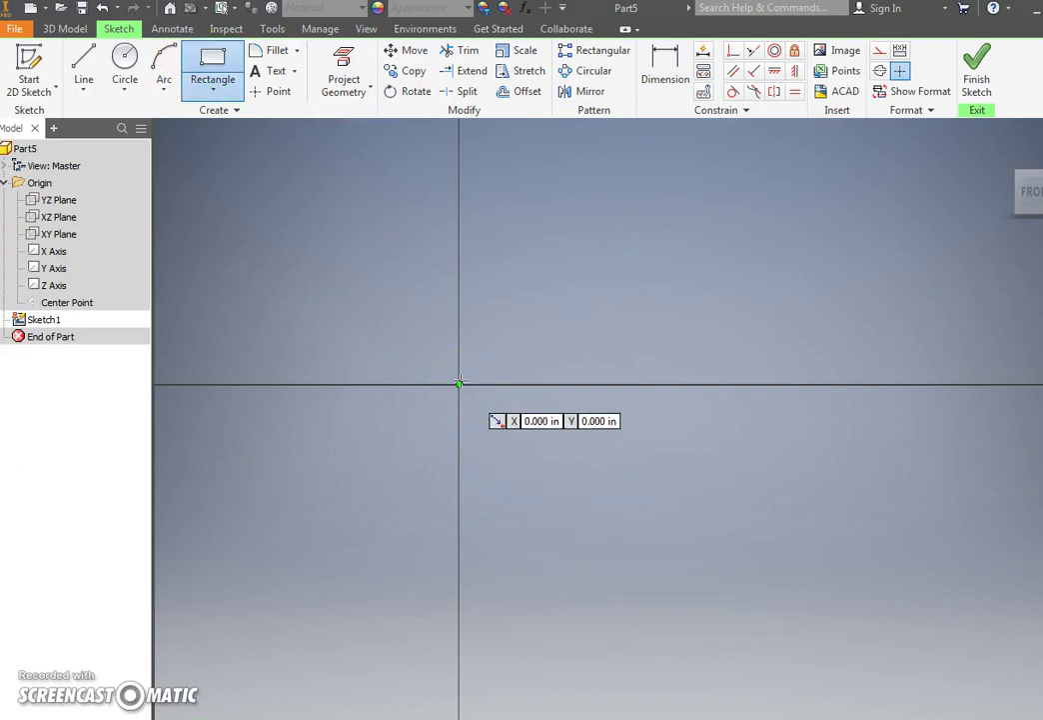
left_click(459, 384)
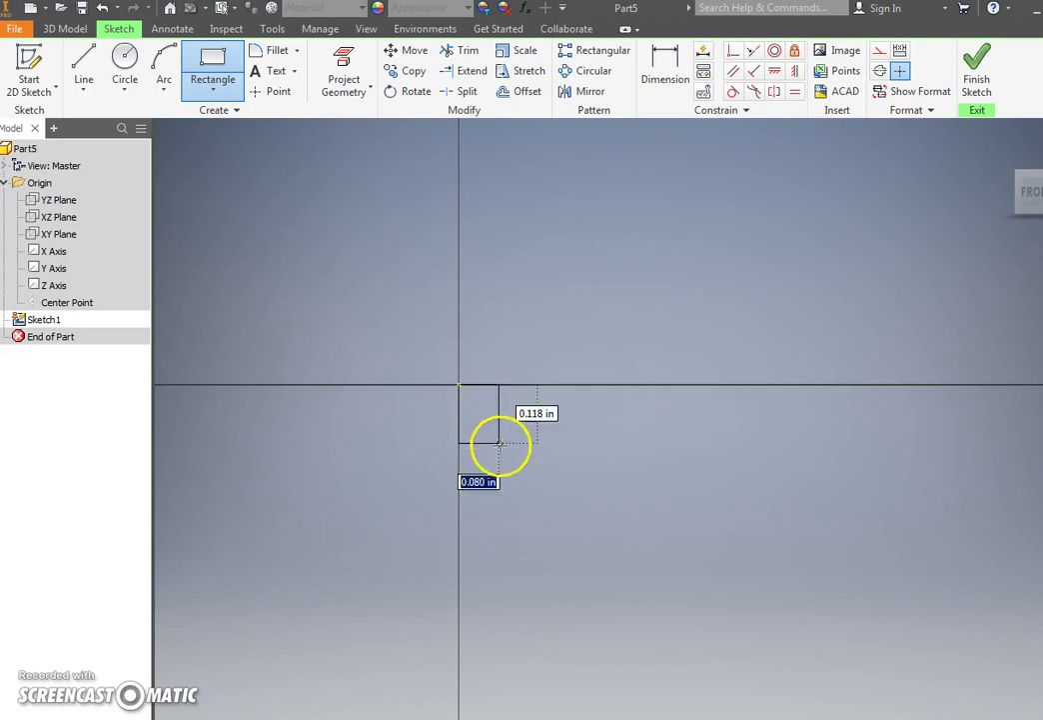
middle_click_drag(596, 568, 537, 343)
scroll(537, 343, "up", 5)
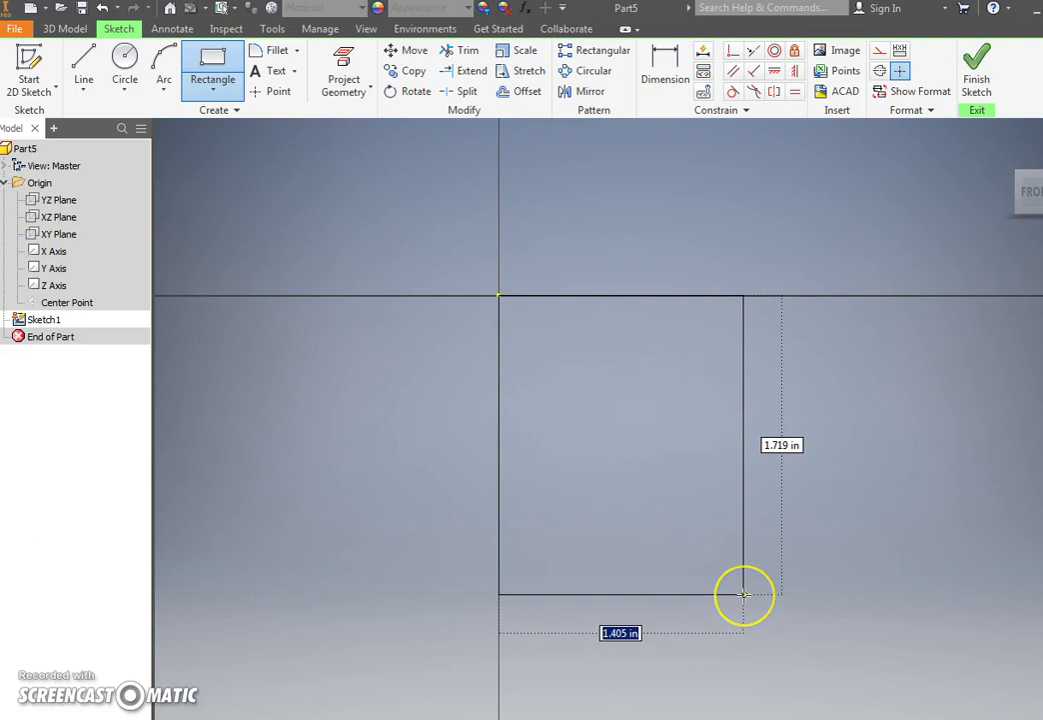
key("Tab")
key("Tab")
key("Tab")
key("Tab")
key("Tab")
key("Tab")
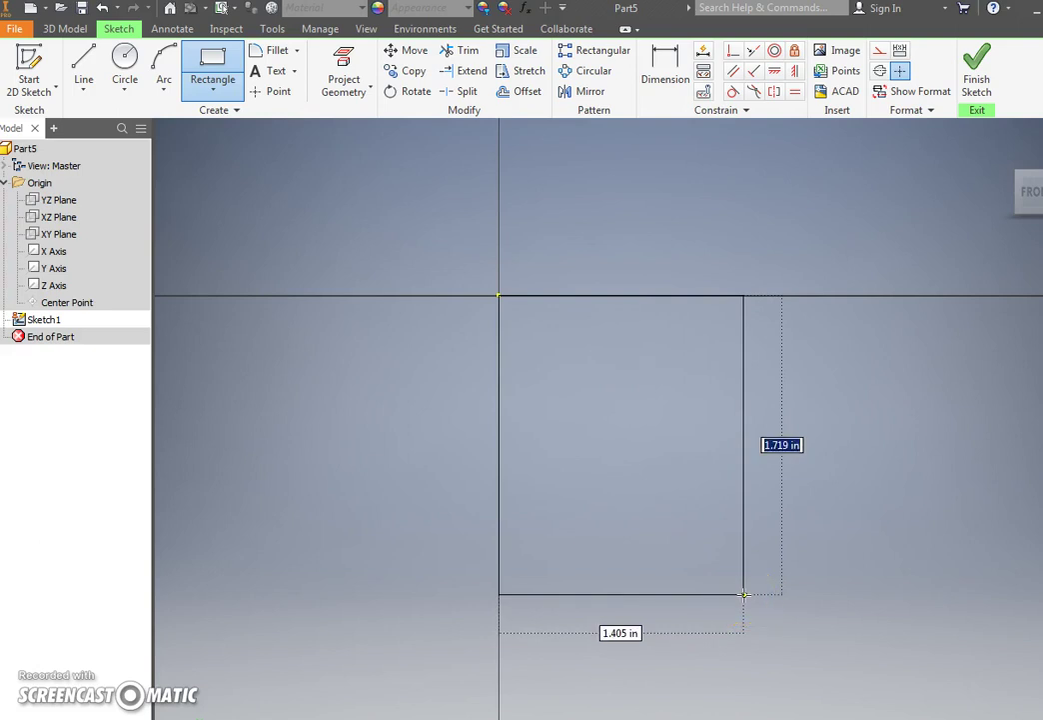
key("Tab")
key("Tab")
key("Tab")
key("Tab")
key("Tab")
key("Tab")
key("Tab")
key("Tab")
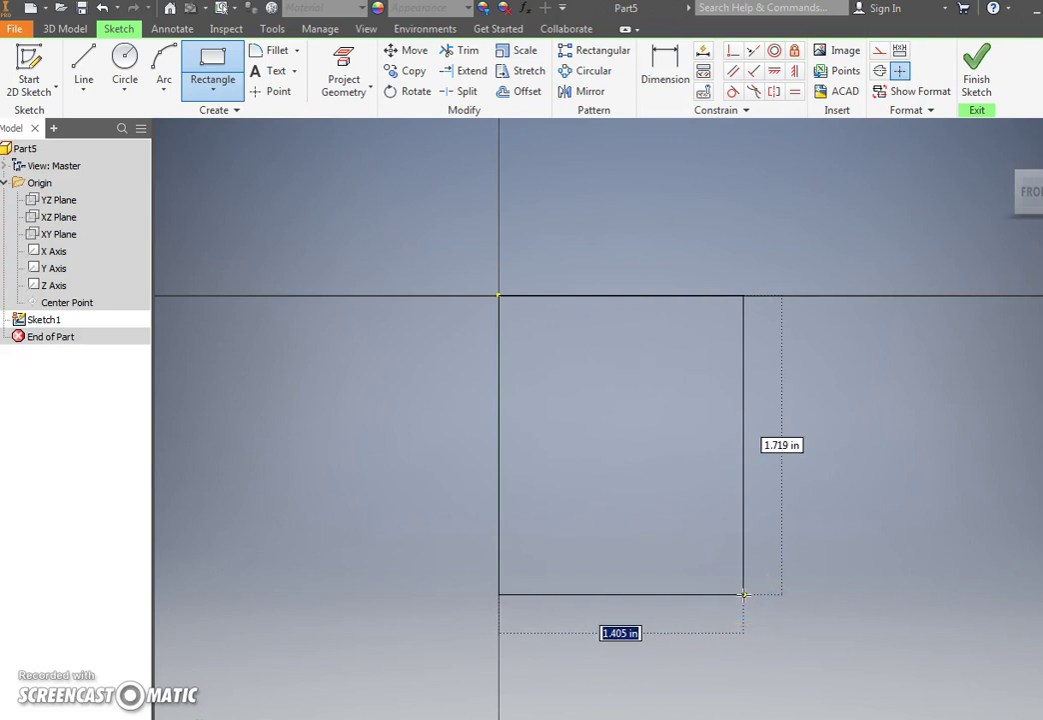
key("Tab")
key("Tab")
key("Tab")
key("Tab")
key("Tab")
key("Tab")
key("Tab")
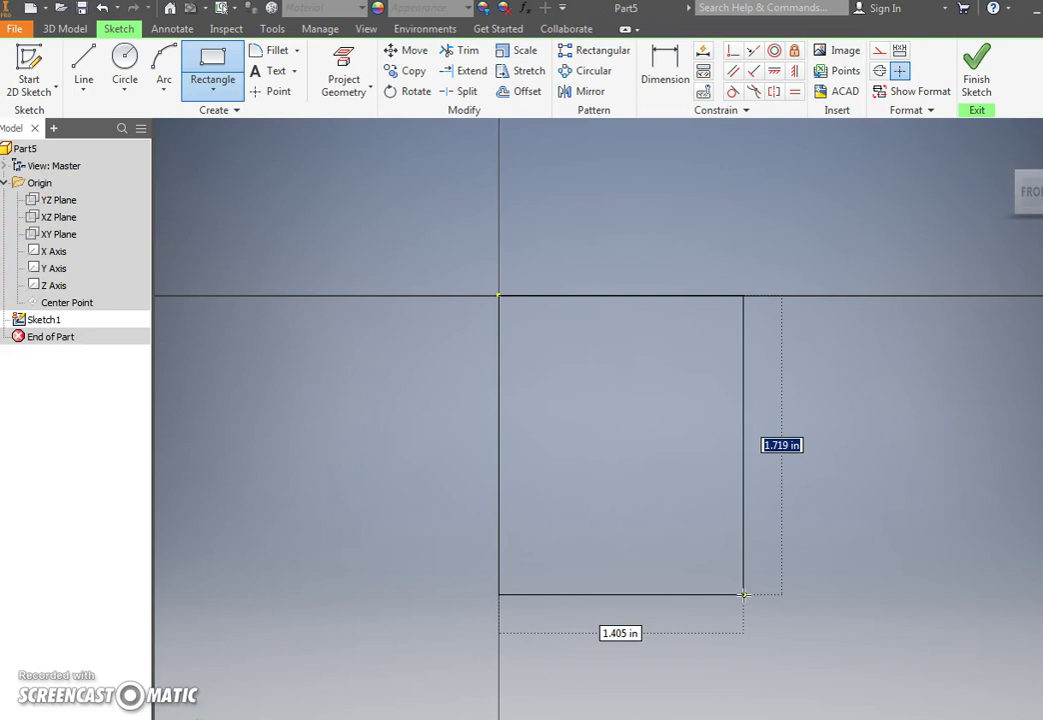
Set the rectangle's height to 5 in and its width to 3 in, and place it
key("Tab")
key("Tab")
type("4")
key("Tab")
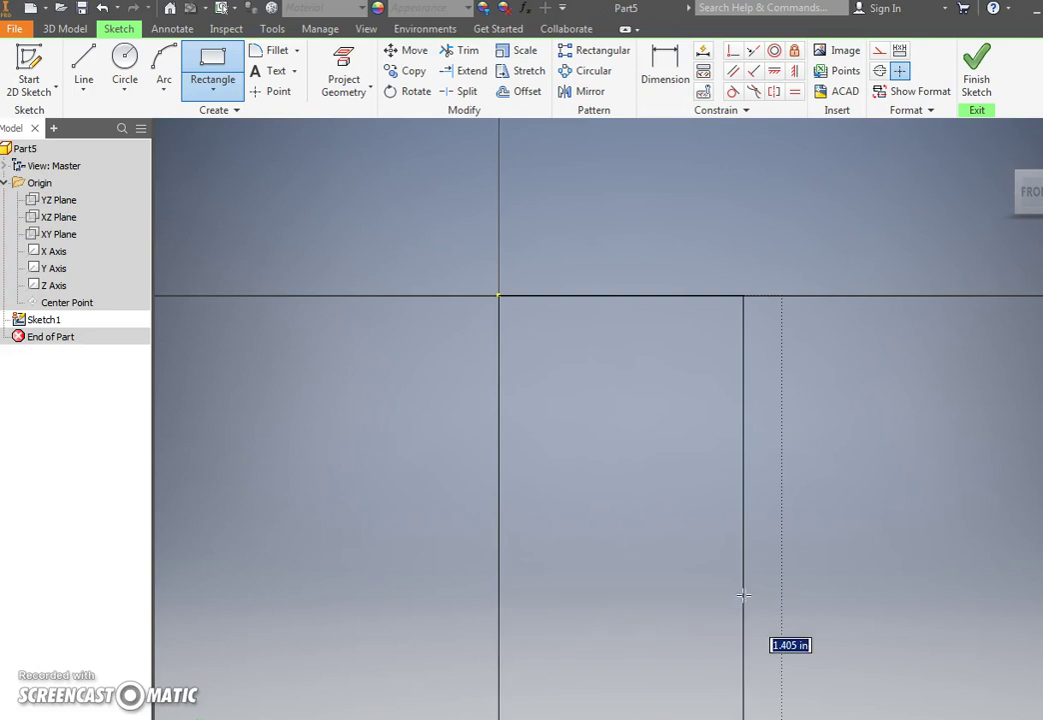
scroll(740, 593, "up", 3)
middle_click_drag(735, 545, 664, 233)
scroll(675, 320, "up", 3)
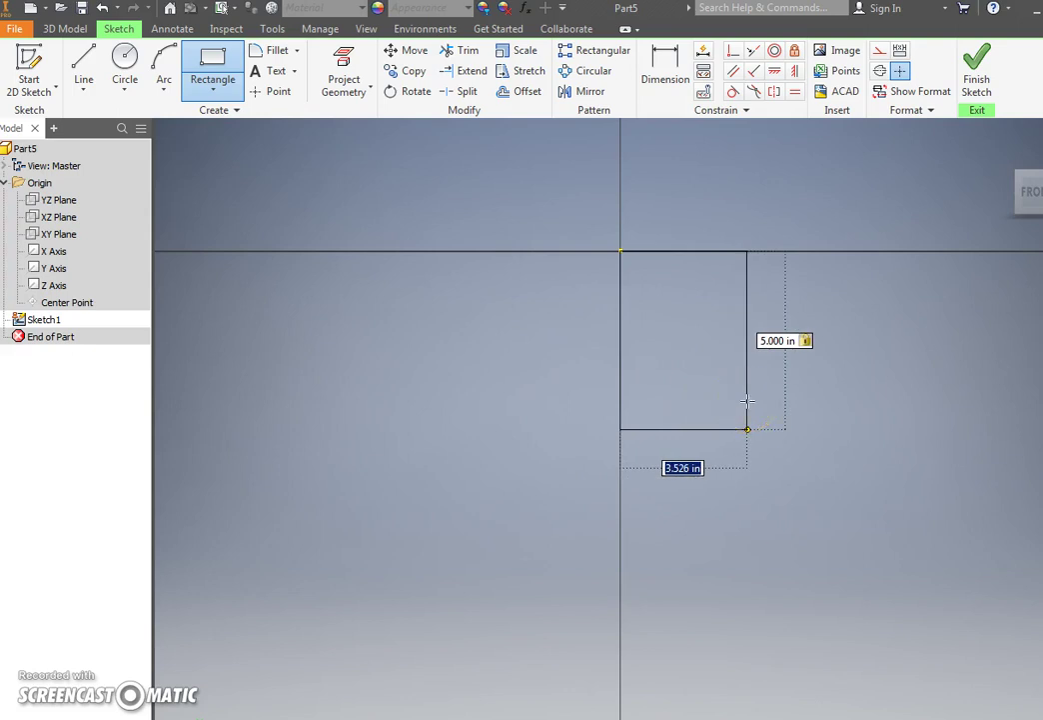
type("3")
key("Return")
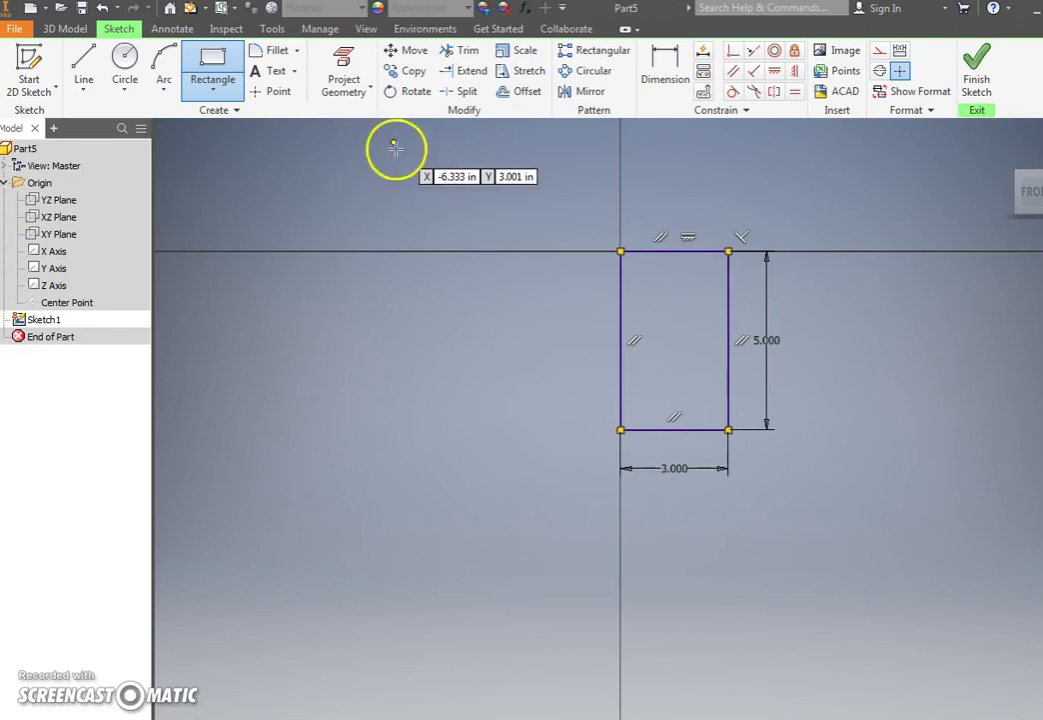
Review the Reverse direction zoom setting in the application's Display options, close the options and try zooming in the sketch
left_click(14, 31)
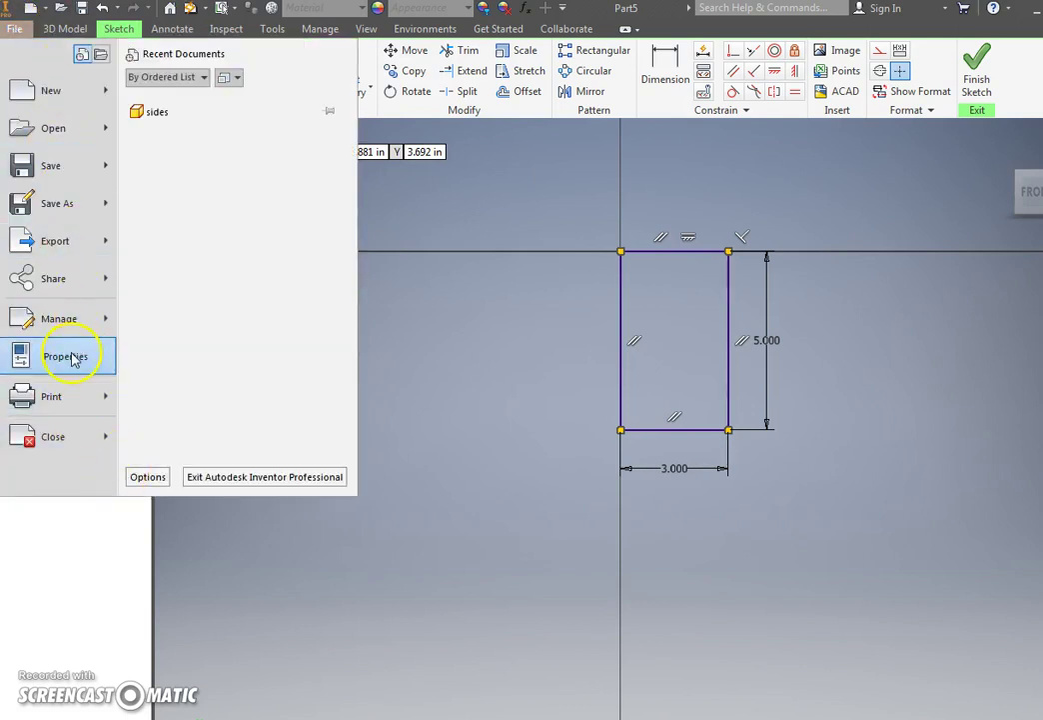
left_click(146, 477)
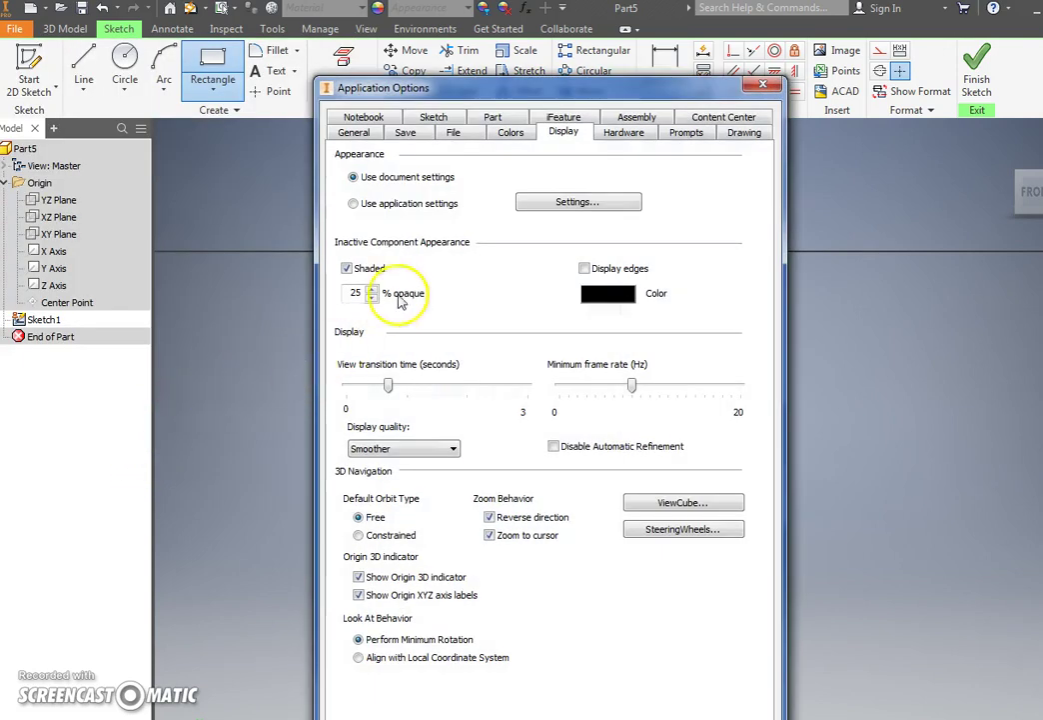
left_click(488, 516)
left_click_drag(410, 89, 341, 0)
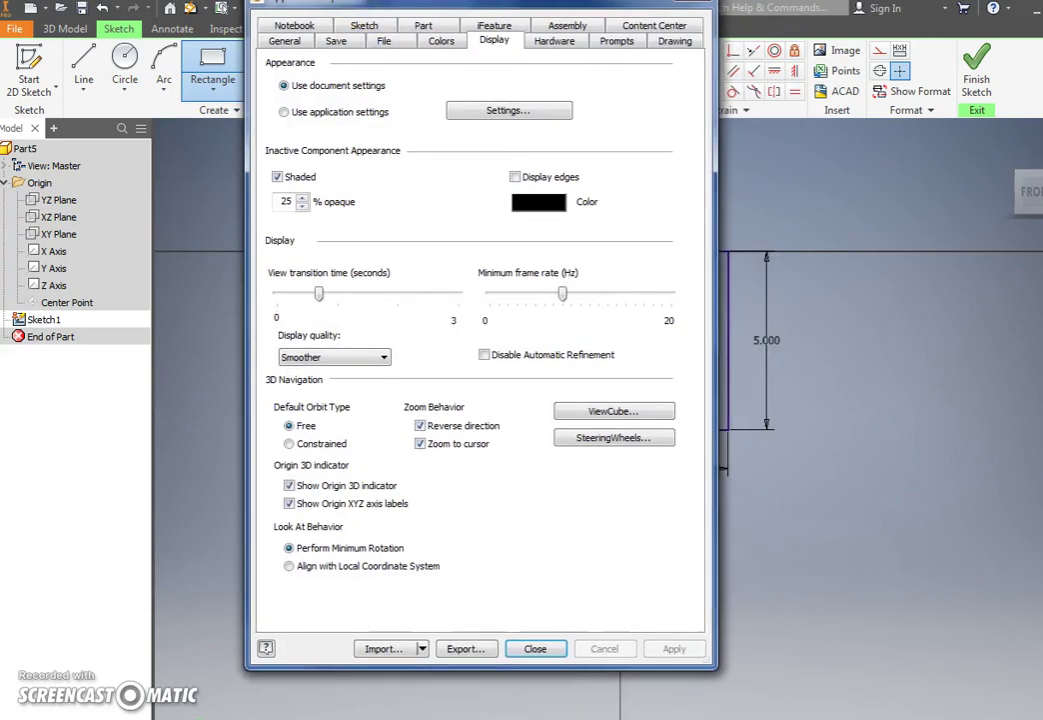
left_click(540, 662)
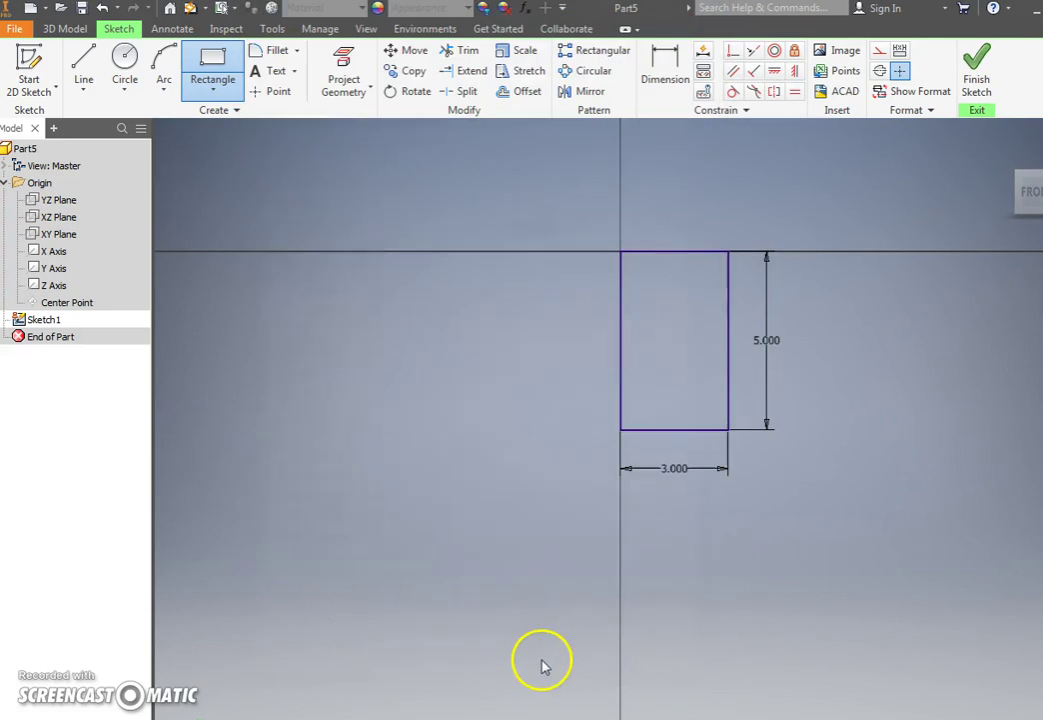
scroll(514, 530, "down", 2)
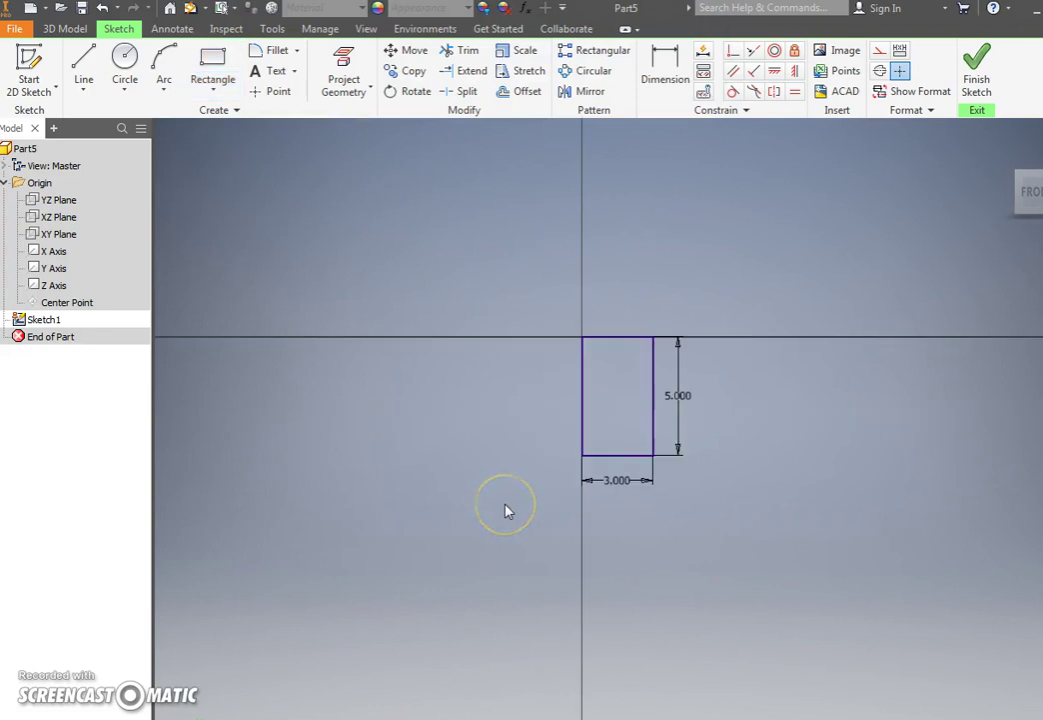
Finish the sketch and extrude the rectangle 0.5 in, comparing the Direction 2 and Symmetric options before settling on Direction 1
mouse_move(507, 494)
middle_mouse_down()
mouse_move(640, 550)
mouse_move(617, 535)
middle_mouse_up()
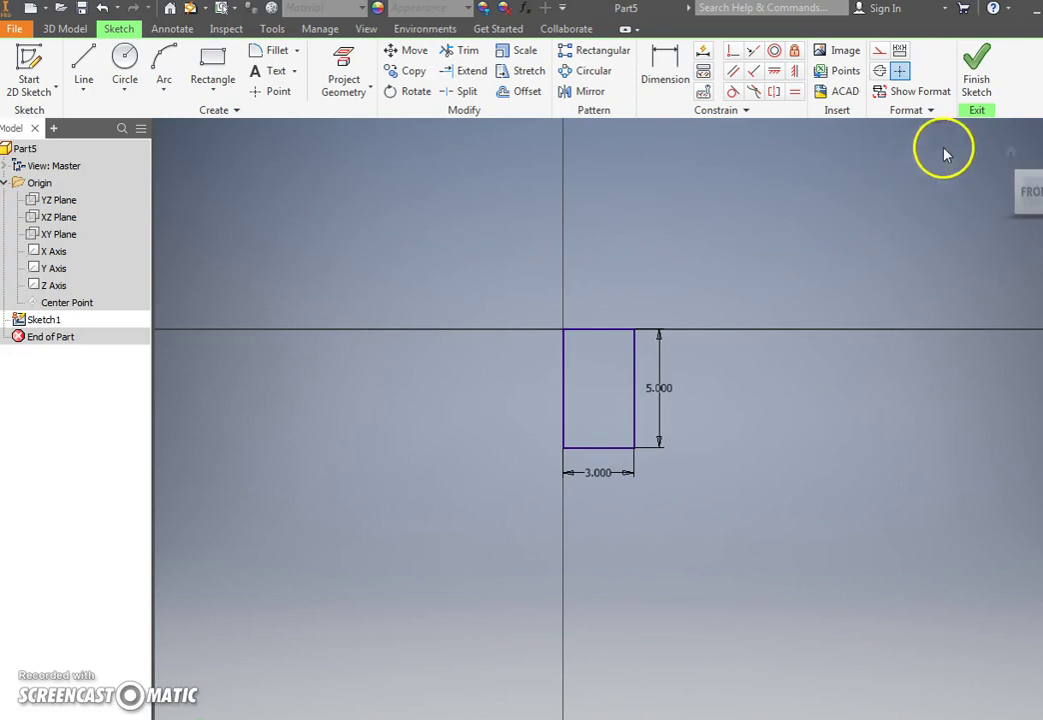
left_click(975, 66)
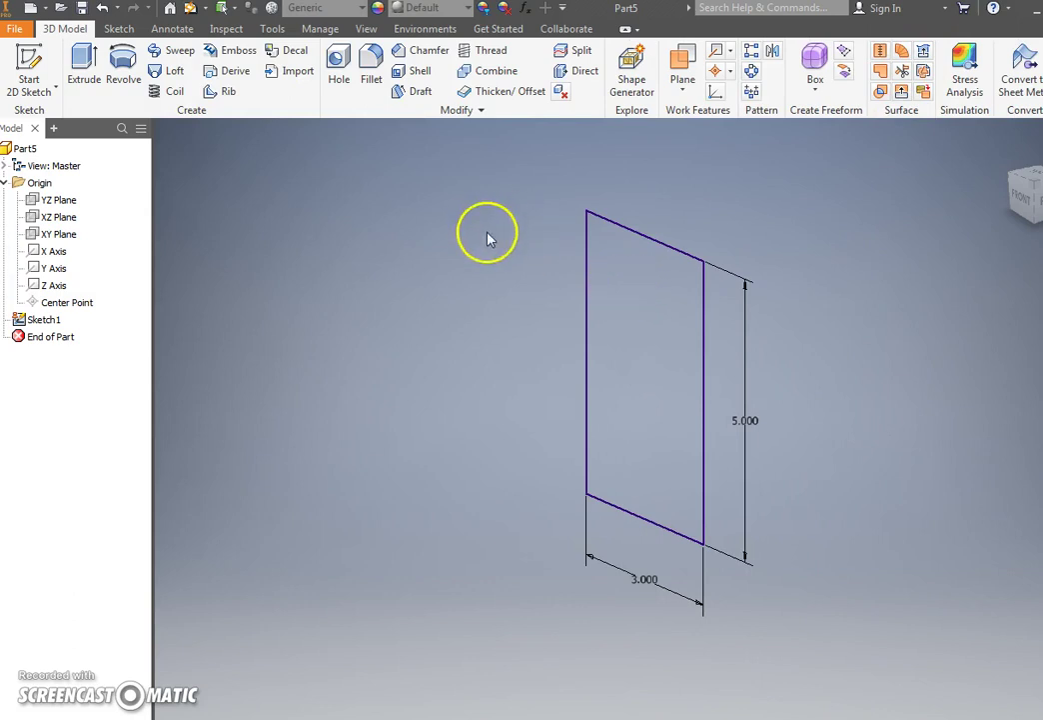
left_click(84, 70)
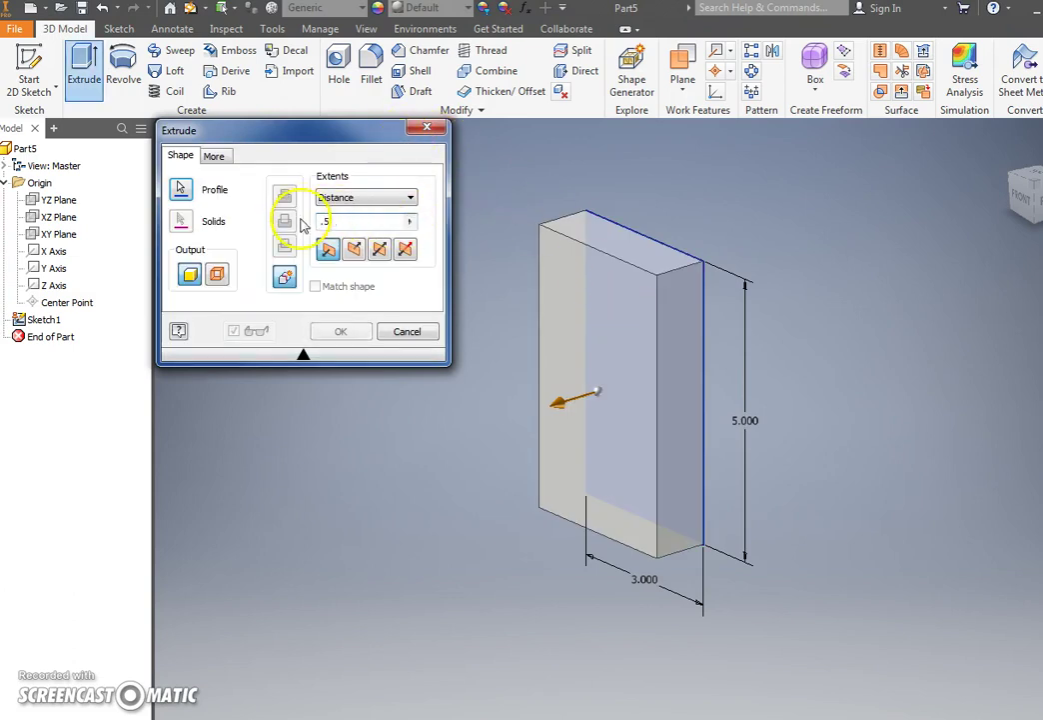
type(".5")
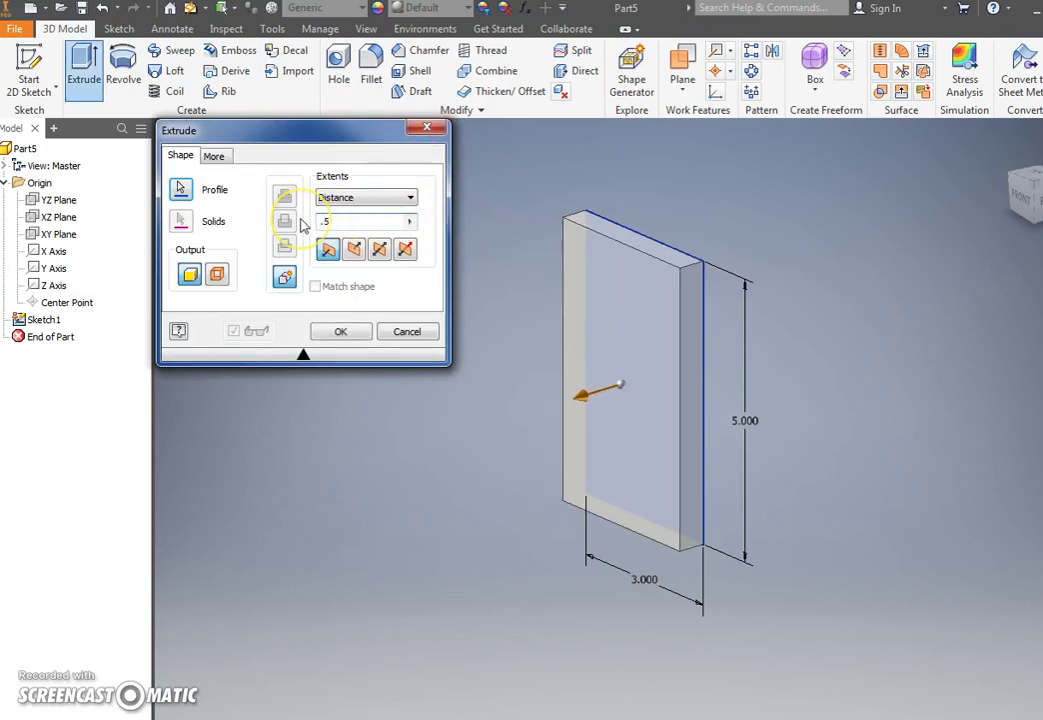
left_click(355, 252)
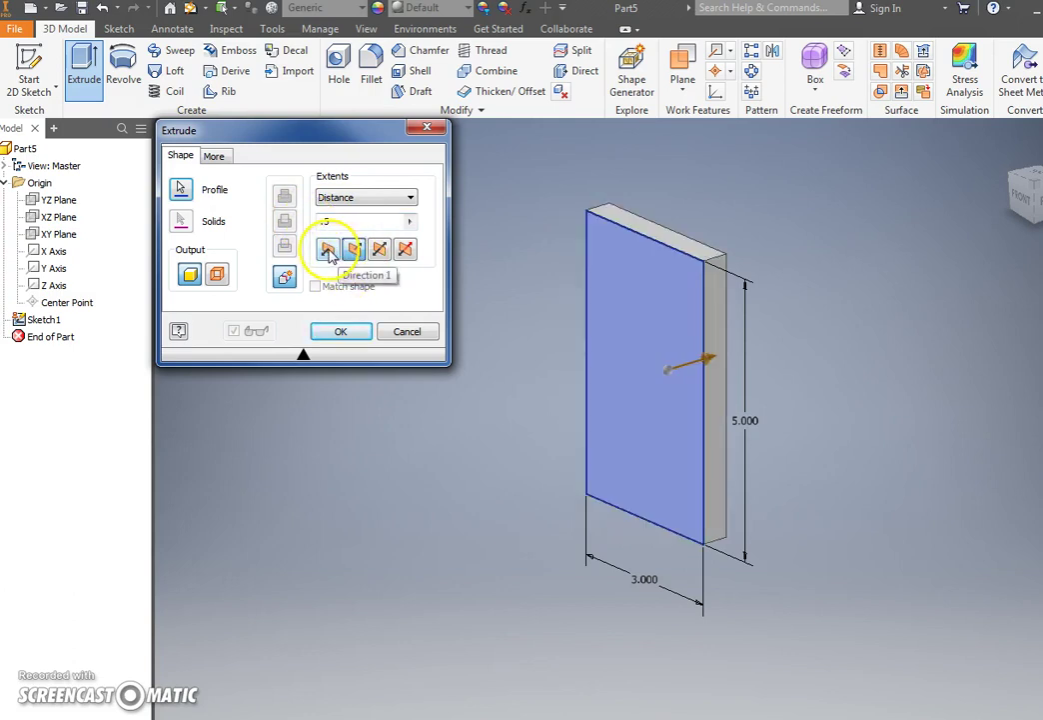
left_click(330, 251)
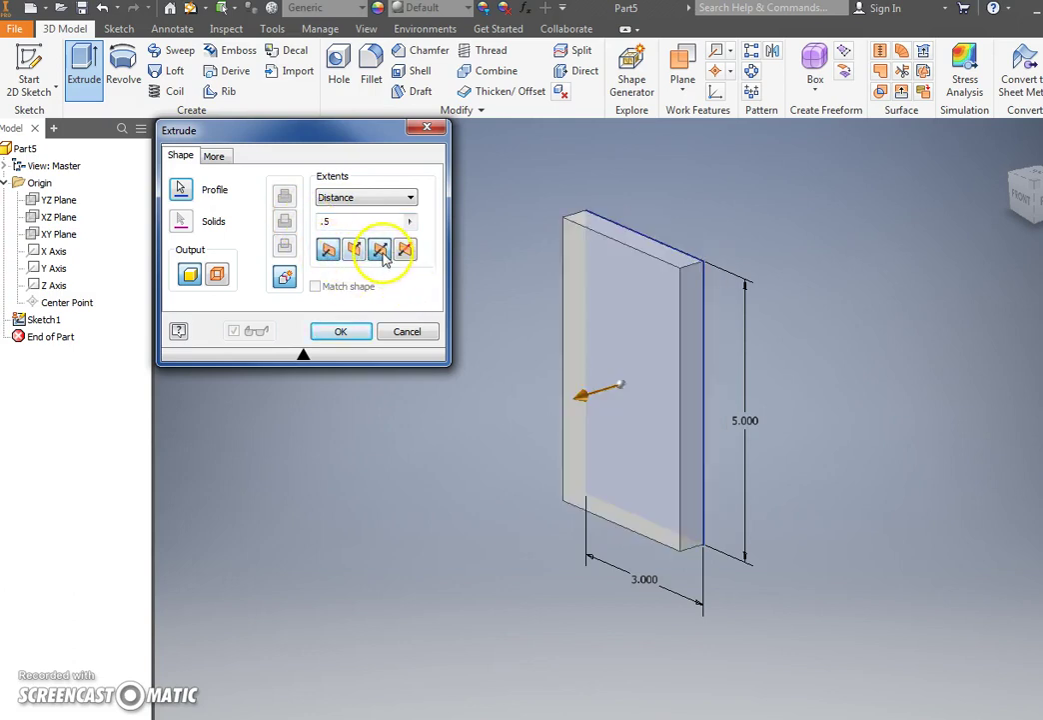
left_click(382, 251)
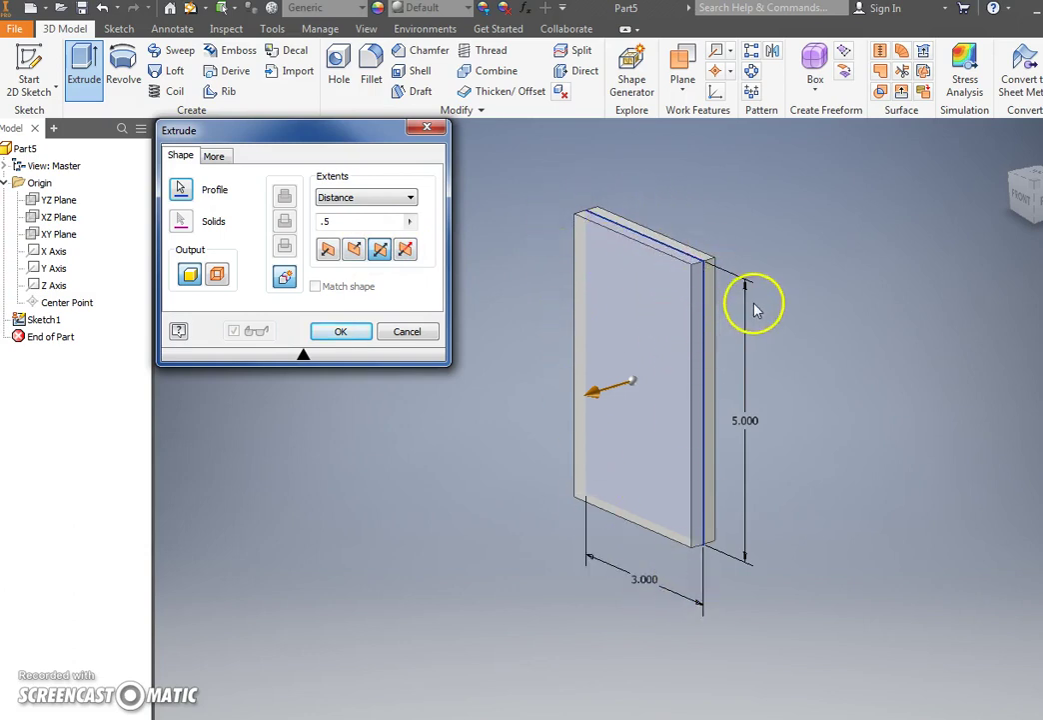
left_click(328, 251)
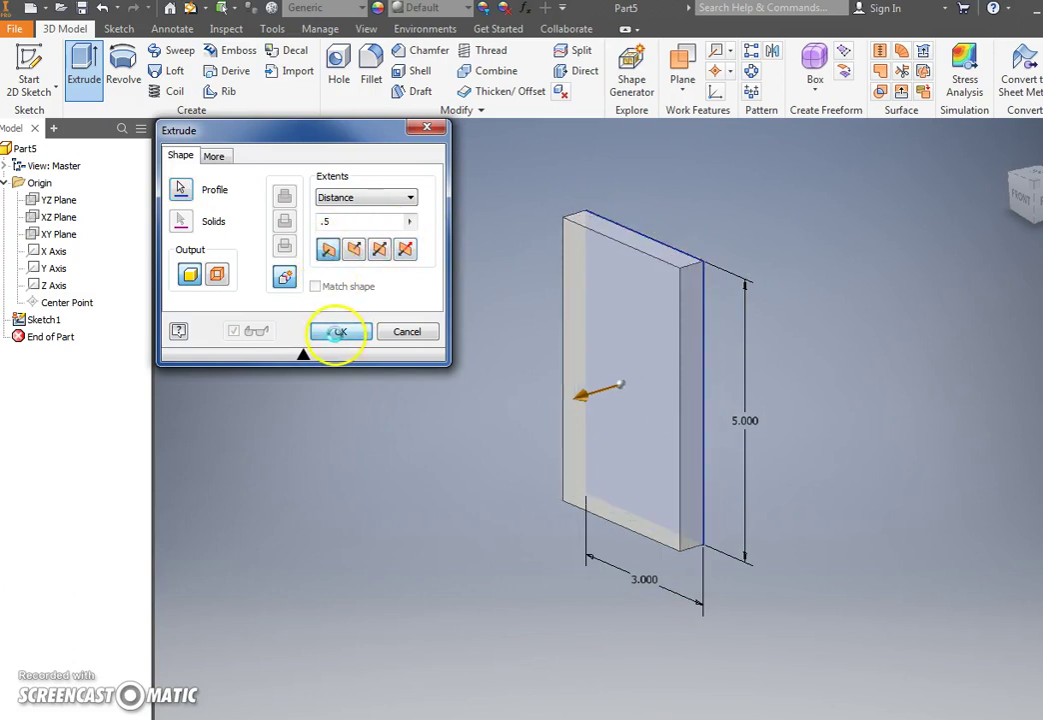
left_click(339, 332)
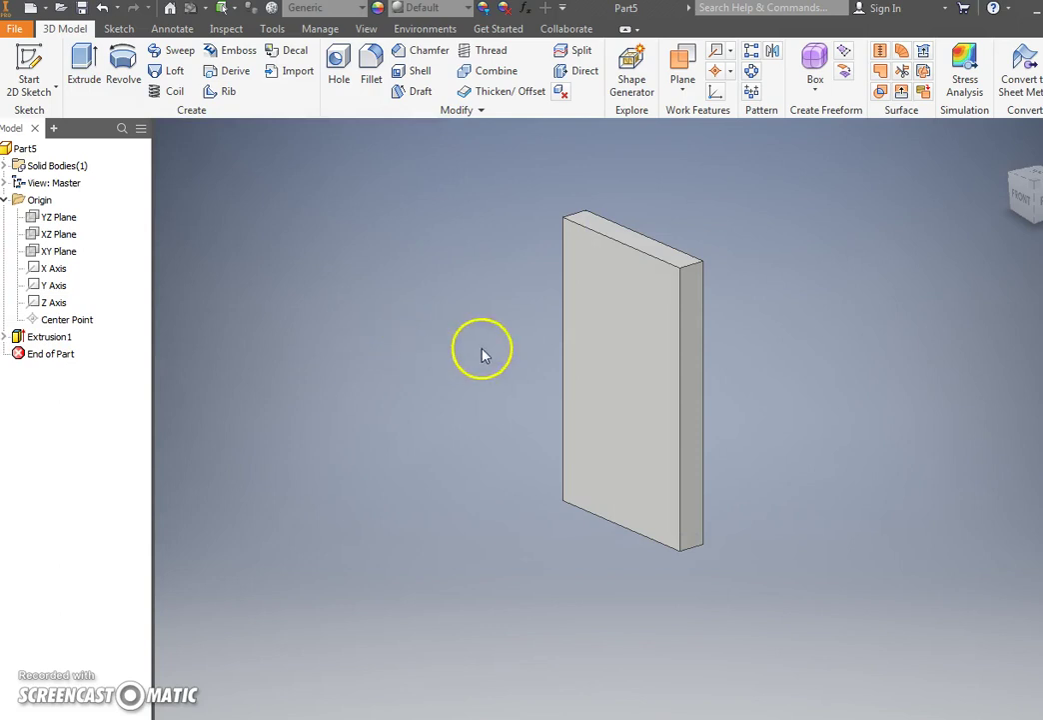
Start a new 2D sketch on the plate's large front face
left_click(612, 353)
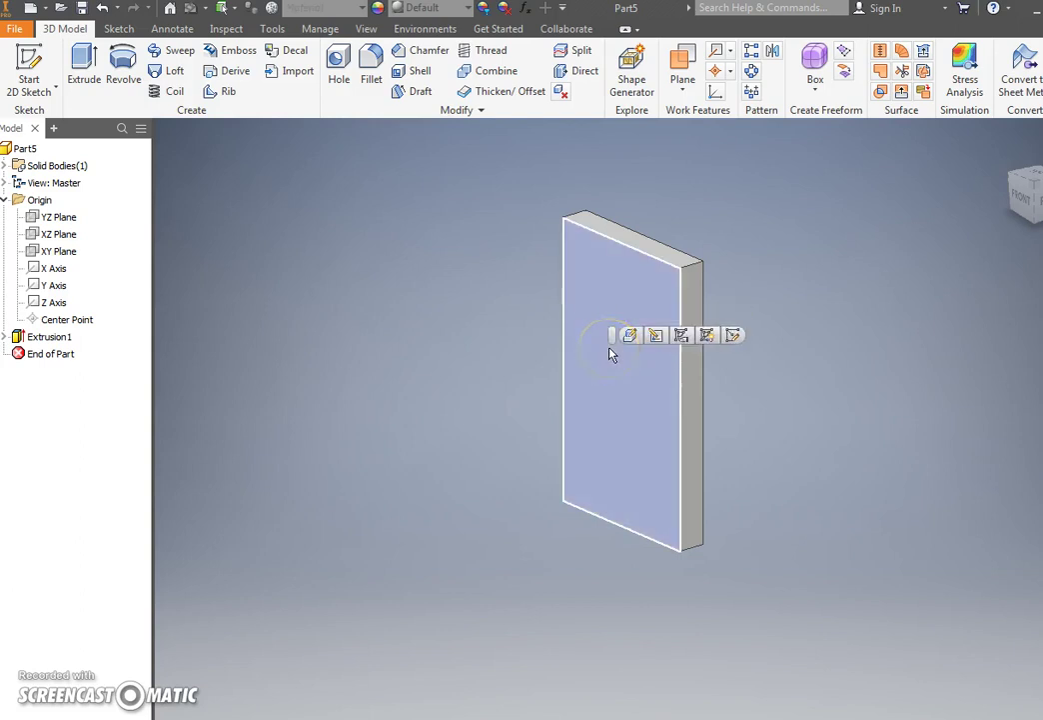
left_click(707, 337)
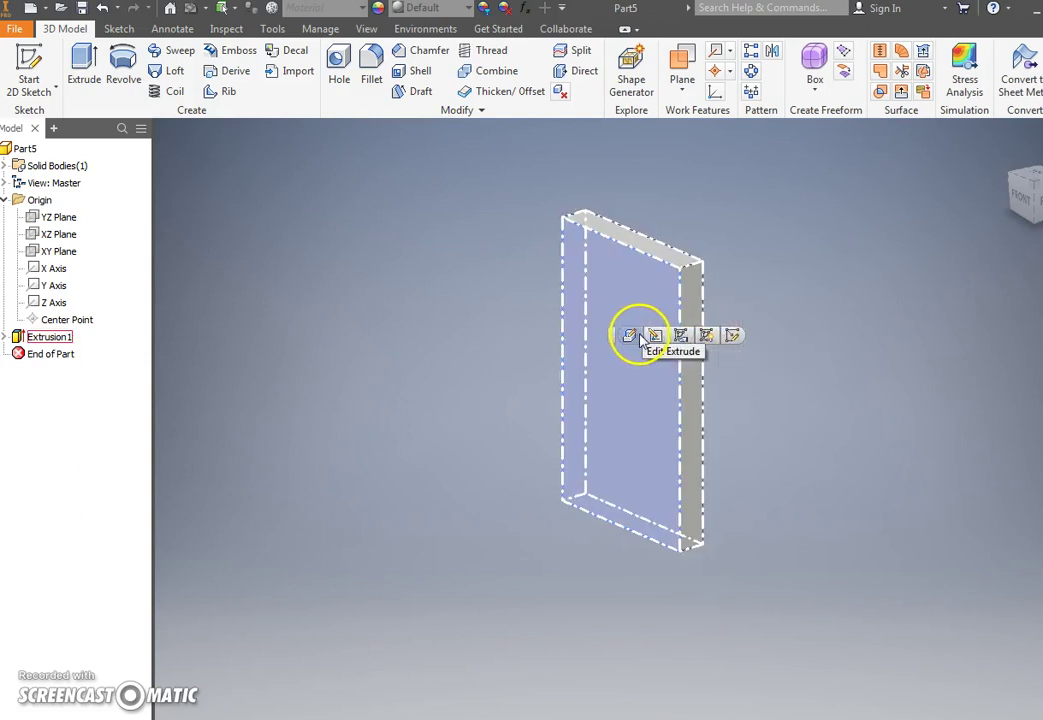
left_click(733, 340)
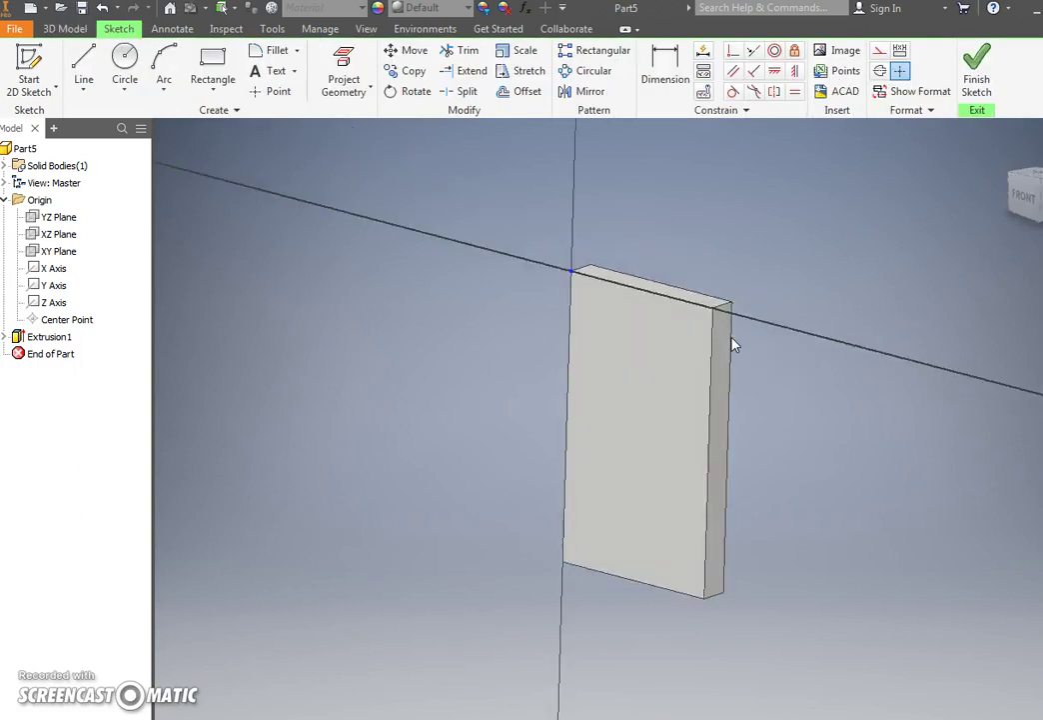
mouse_move(721, 351)
middle_mouse_down()
mouse_move(550, 172)
mouse_move(518, 185)
middle_mouse_up()
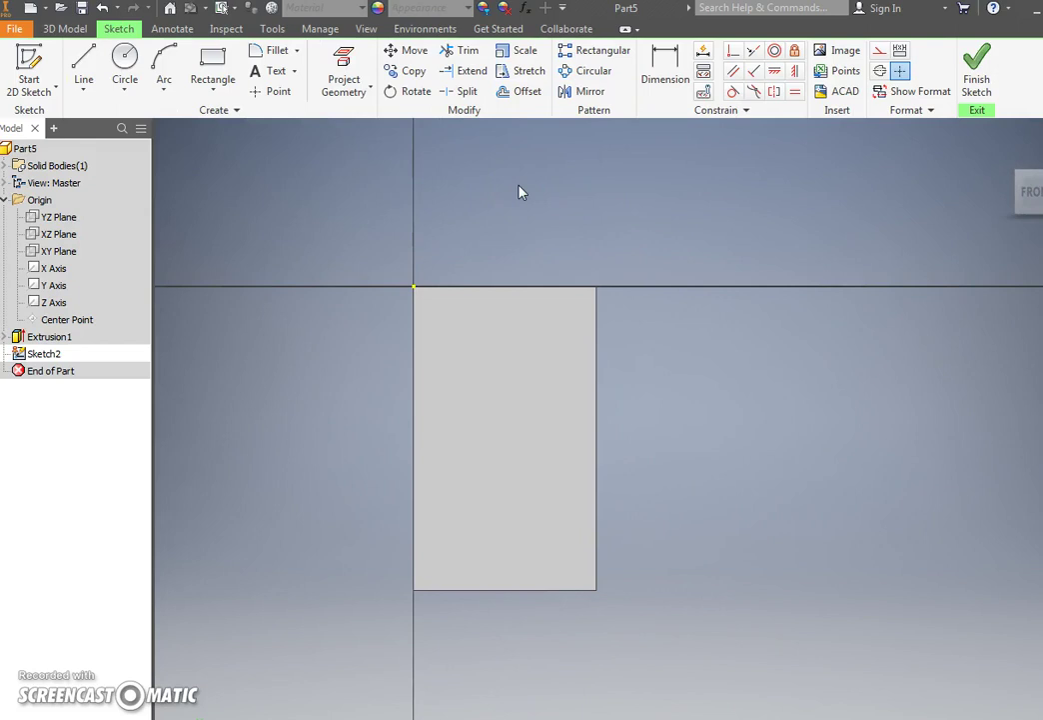
left_click(517, 199)
Draw a rectangle from the sketch origin across the plate's full 3 in width with a height of 2 in
left_click(213, 62)
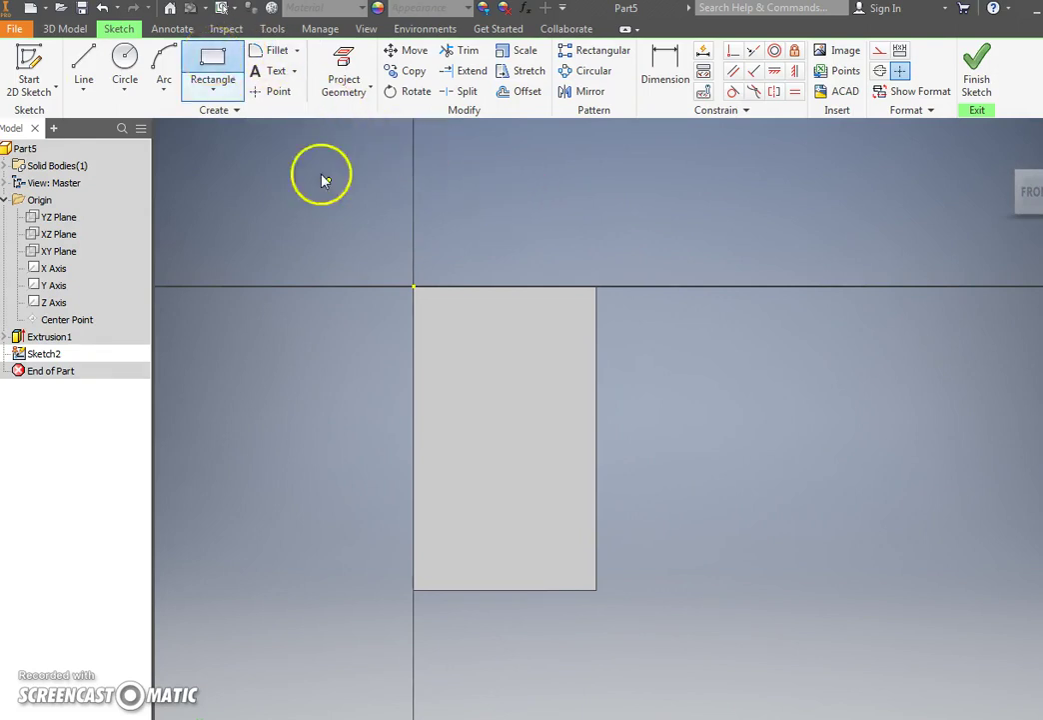
left_click(414, 287)
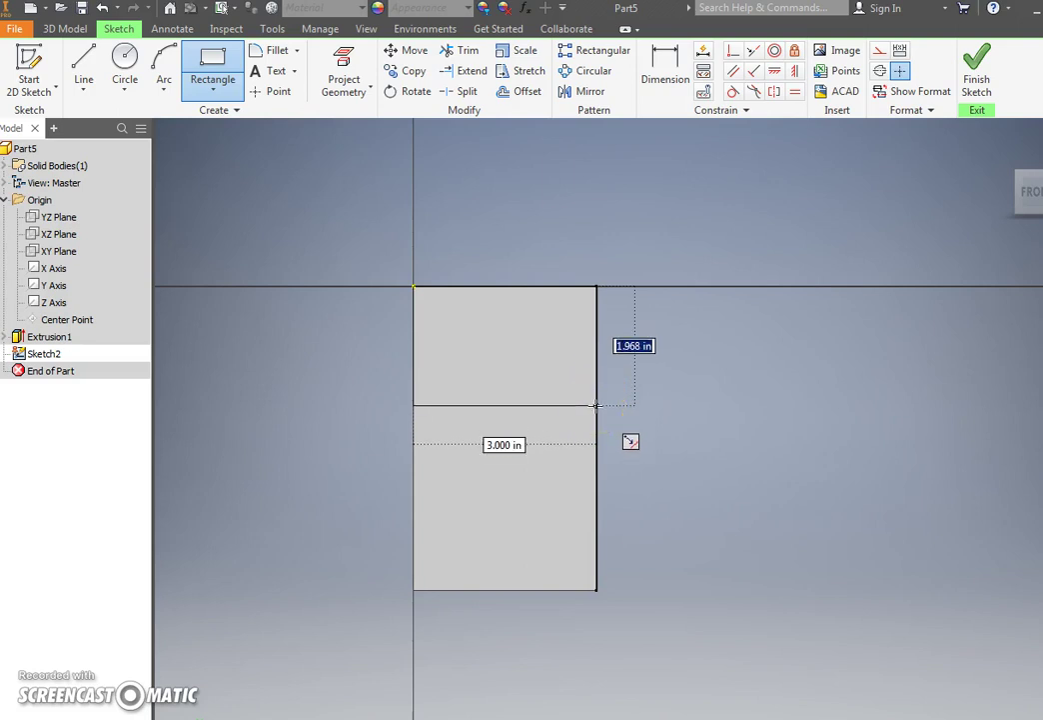
type("2")
key("Return")
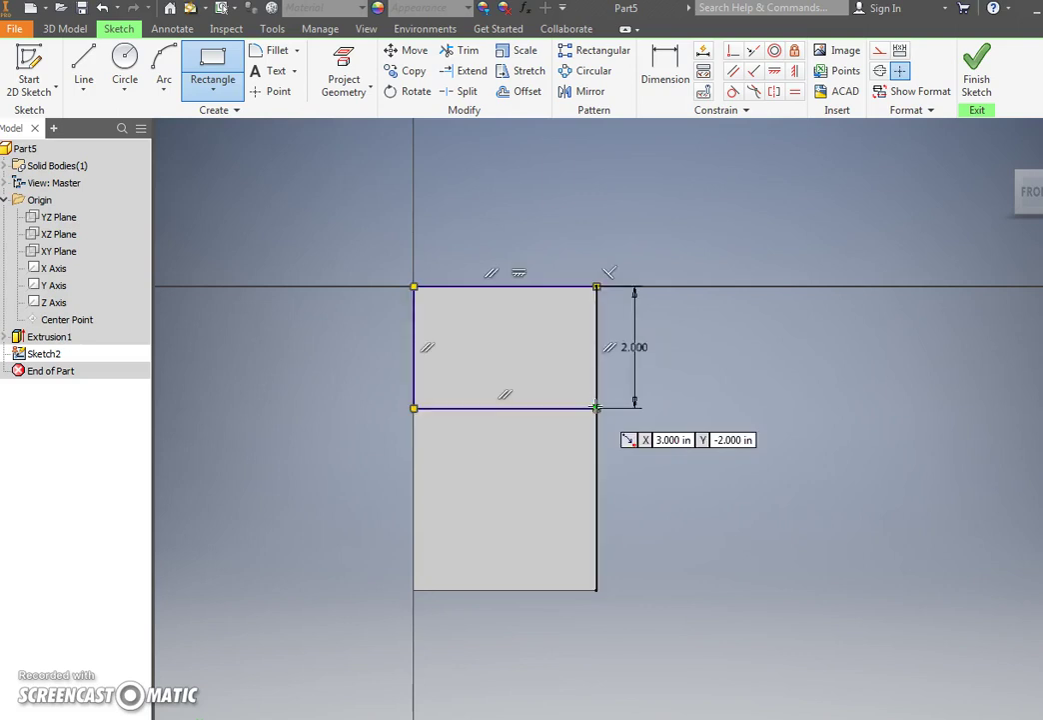
Finish the sketch and extrude the 2 in high rectangle 0.5 in outward from the plate, joined to it
left_click(974, 80)
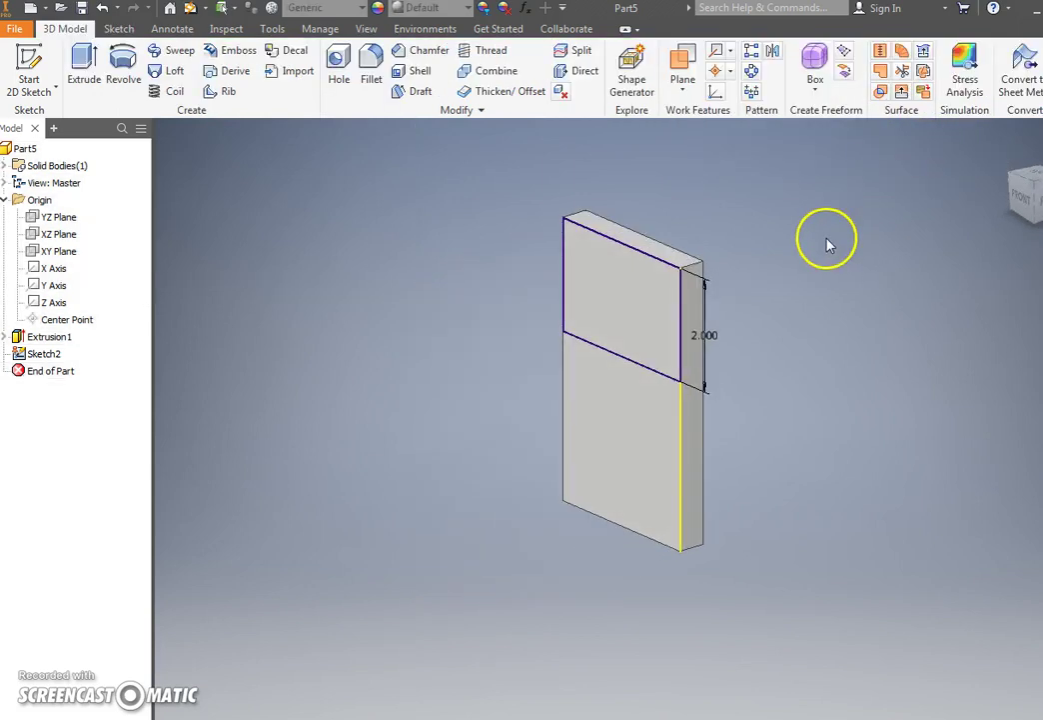
left_click(84, 68)
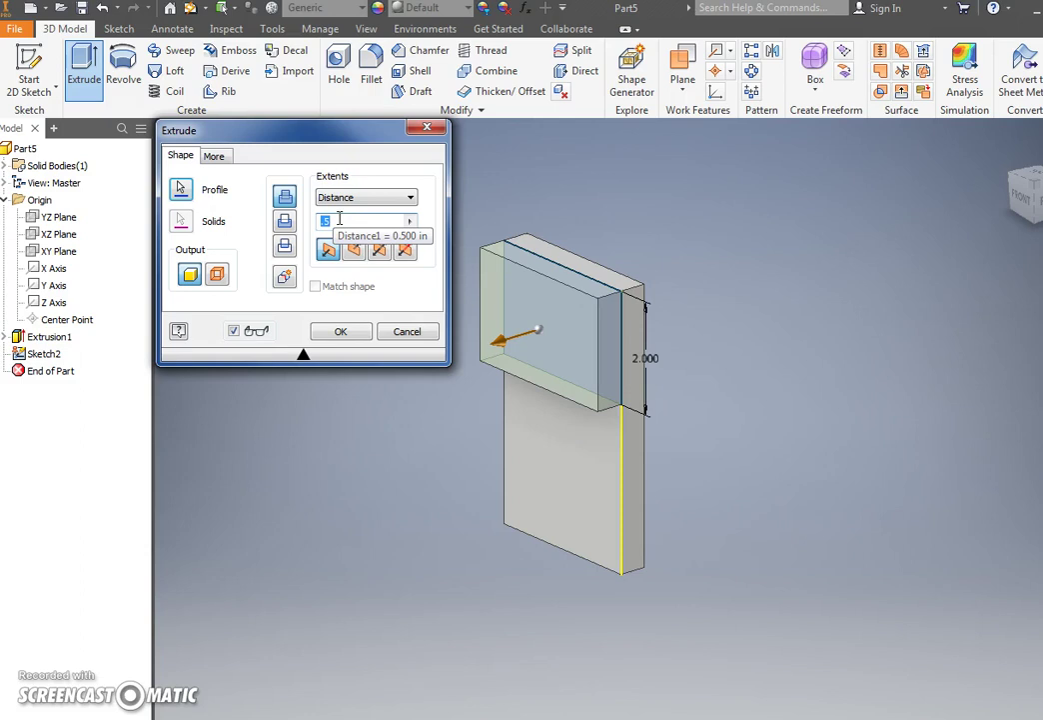
left_click(340, 330)
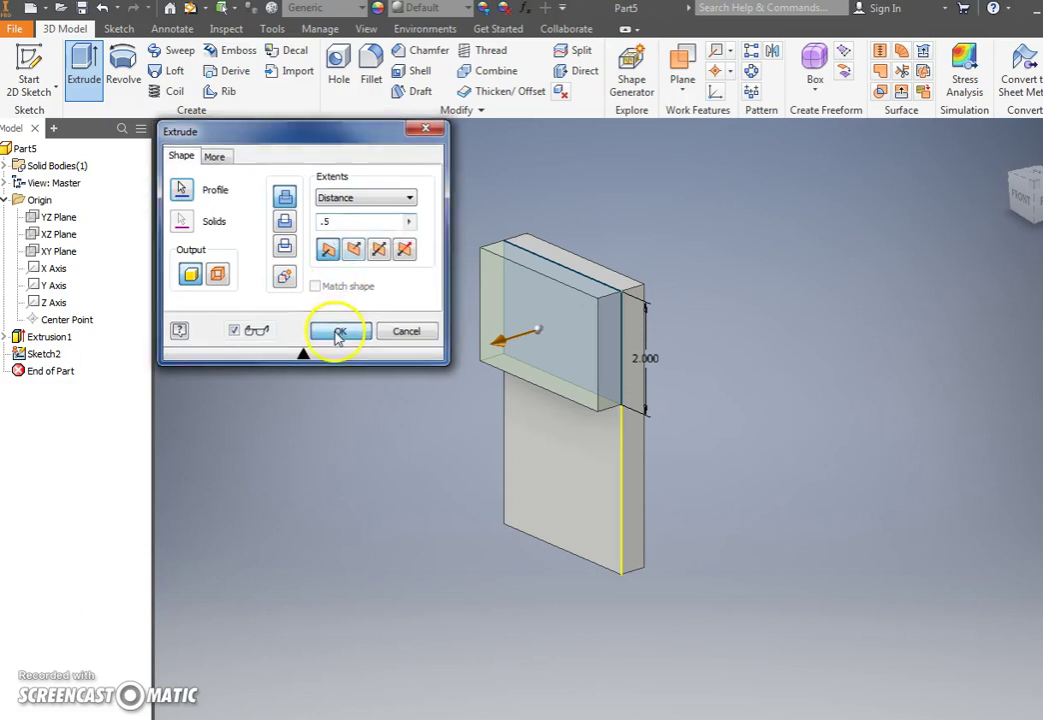
Fillet the short corner edge of the raised block, where its step face meets the side, with a 1 in radius
middle_click_drag(361, 536, 495, 452, "shift")
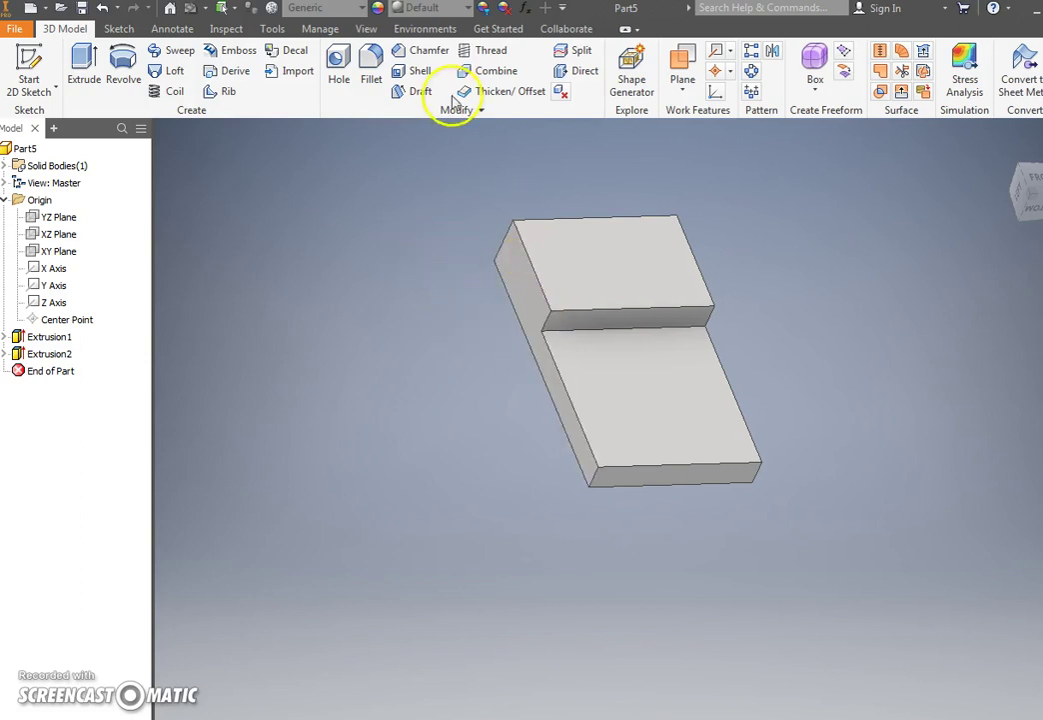
left_click(378, 66)
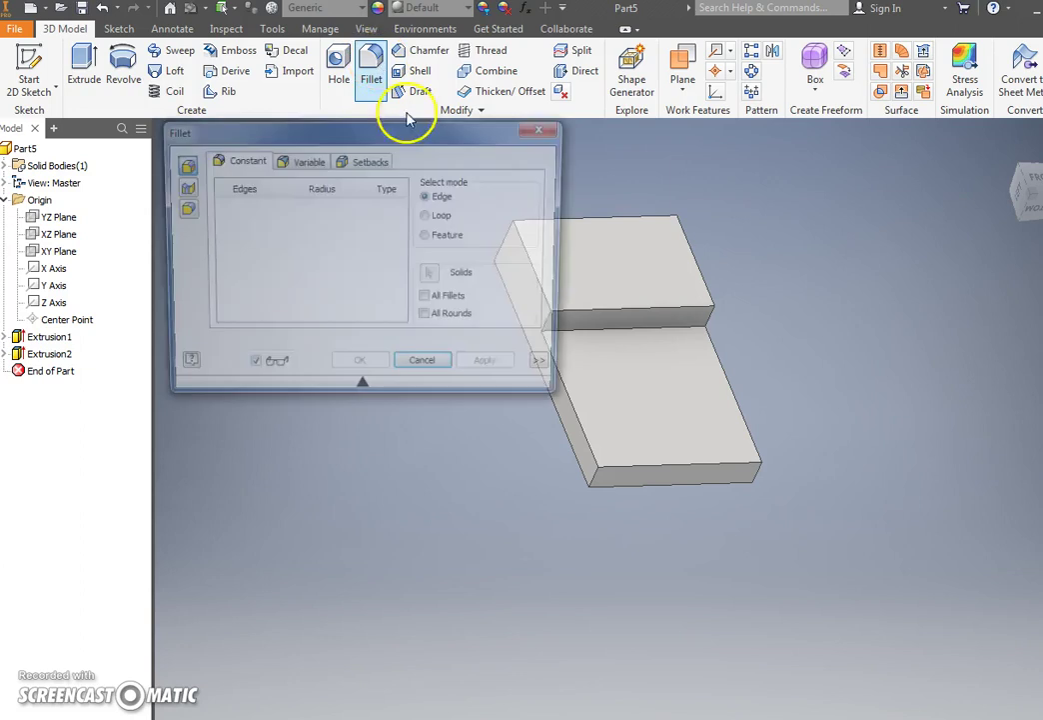
left_click_drag(470, 164, 337, 263)
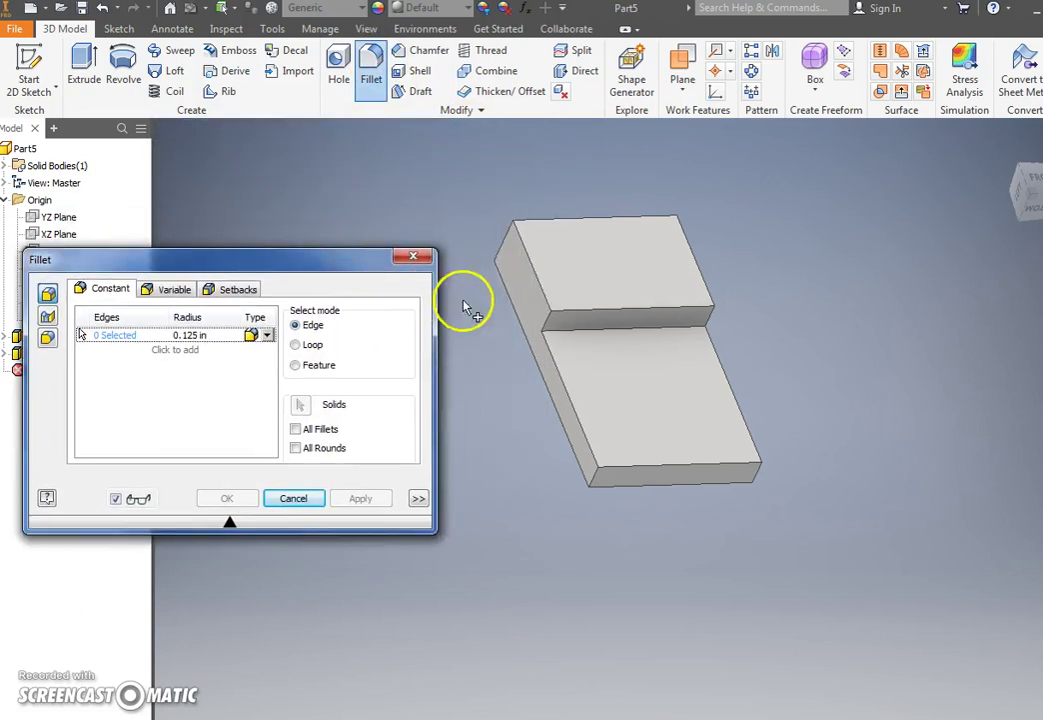
left_click(547, 386)
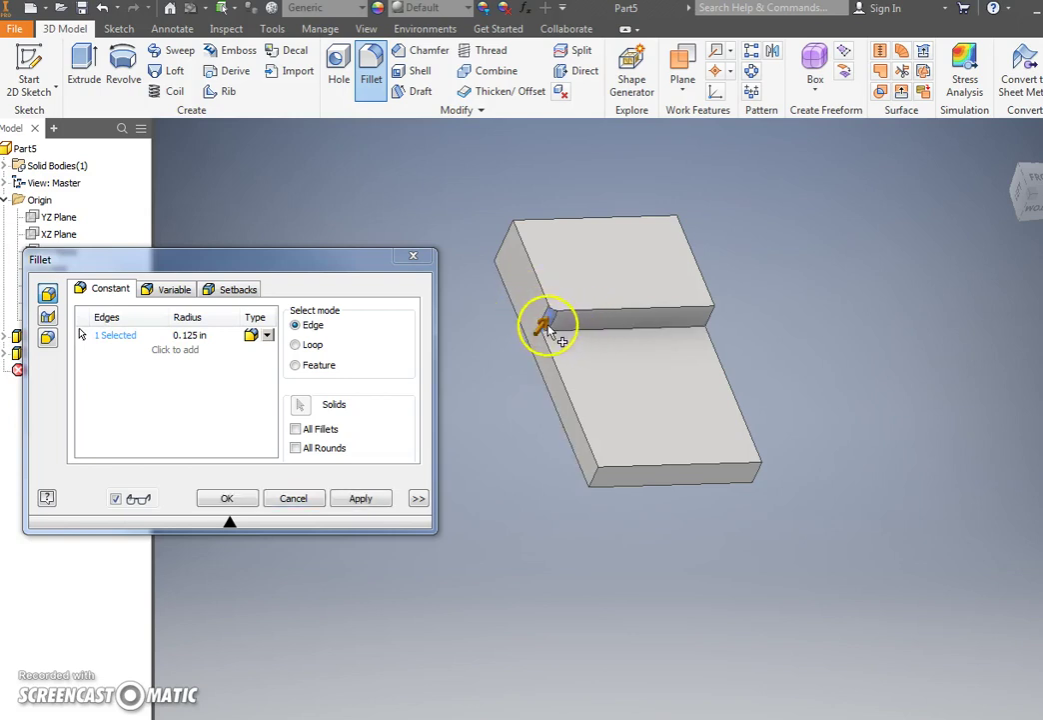
left_click(205, 336)
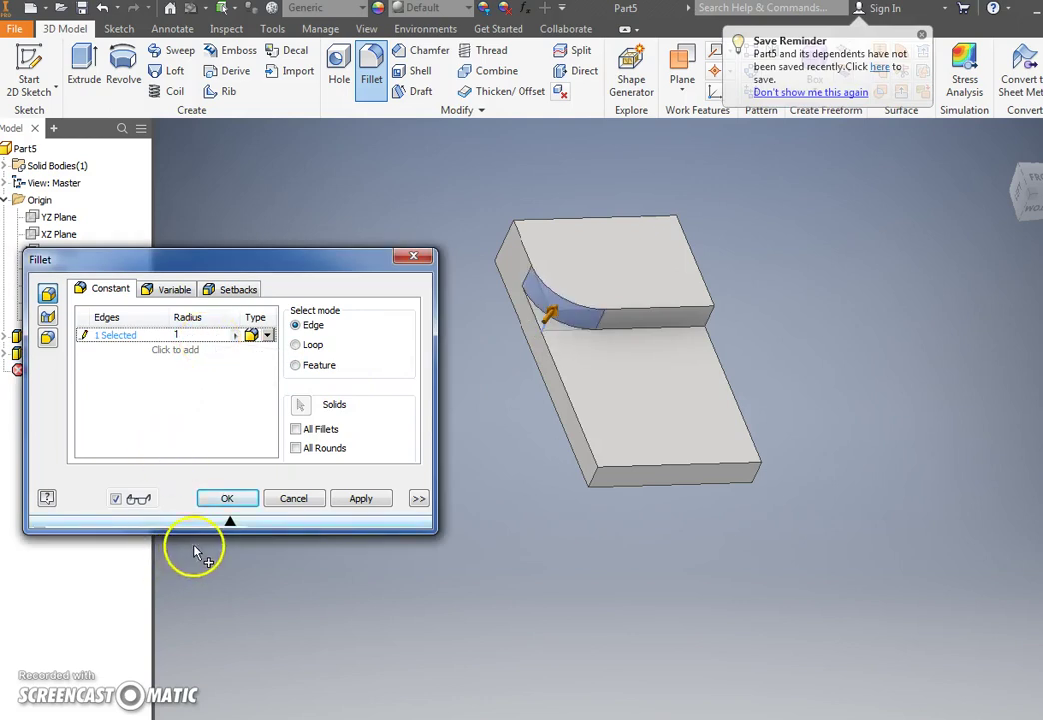
left_click(226, 499)
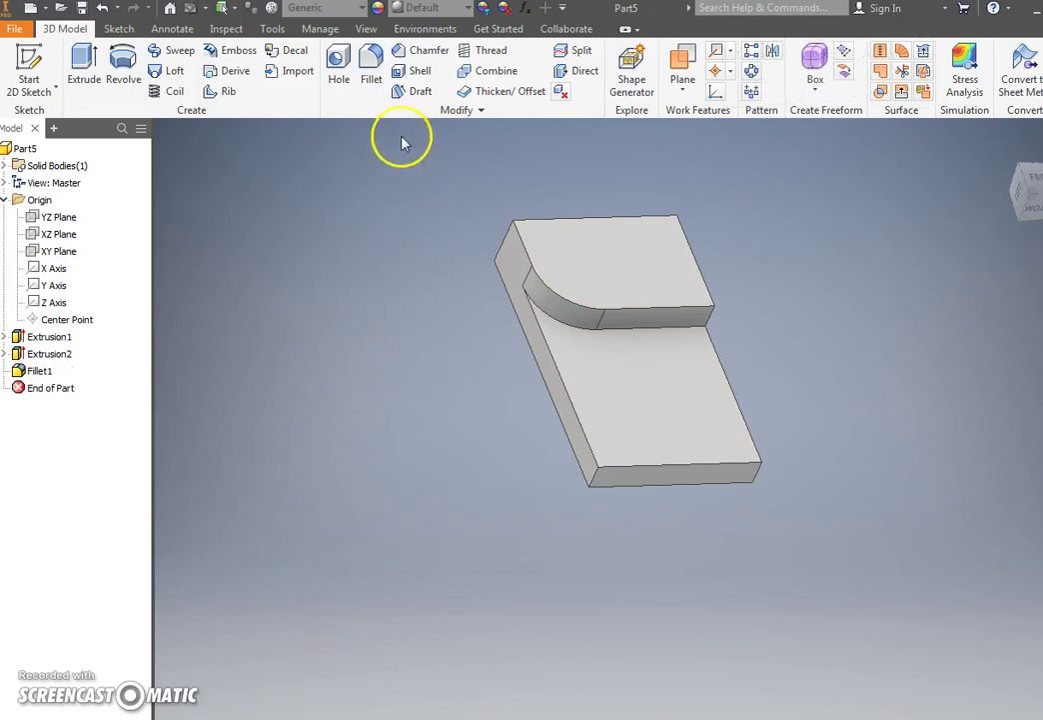
Start a second fillet with a 0.125 in radius on the three outer edges of the plate's lower front face
left_click(372, 78)
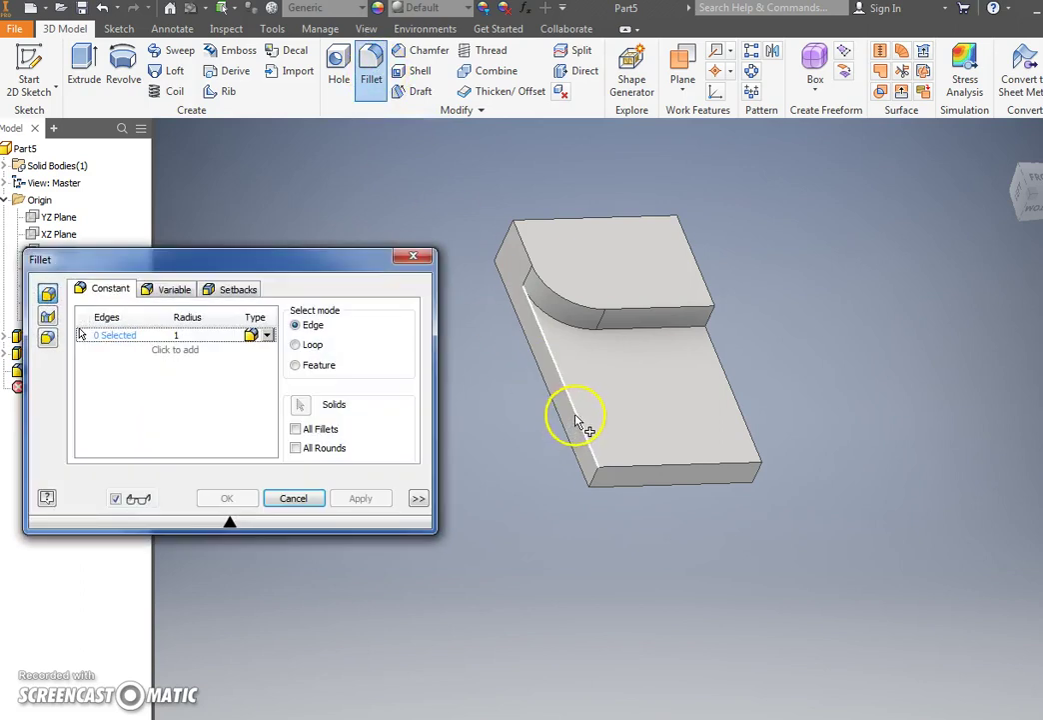
left_click(592, 437)
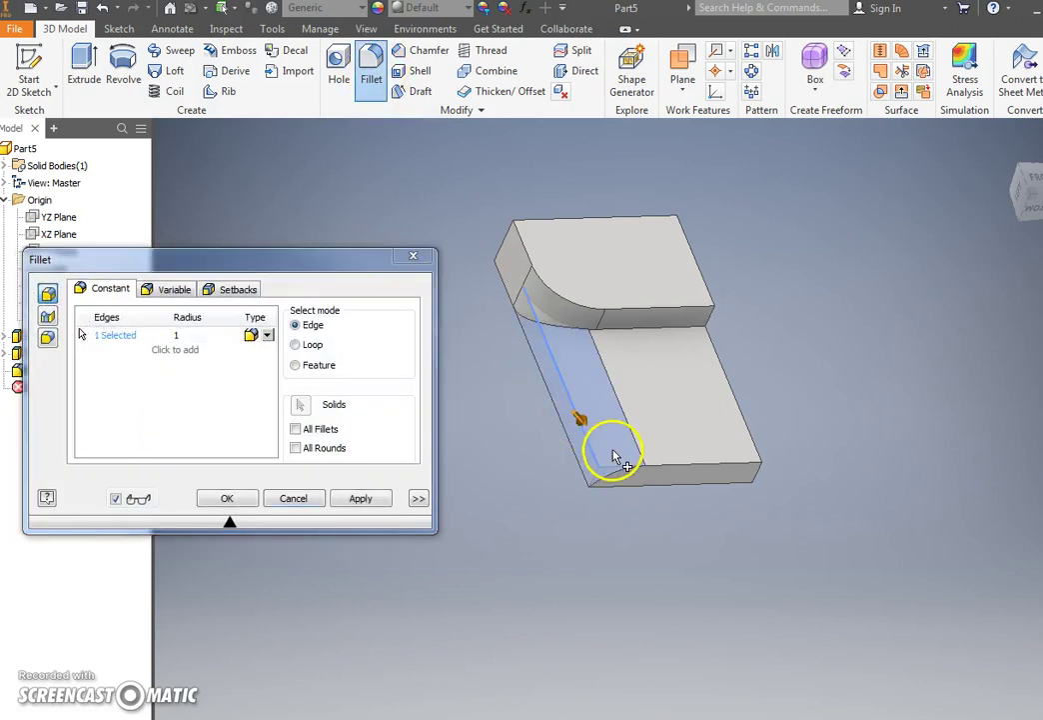
left_click(188, 334)
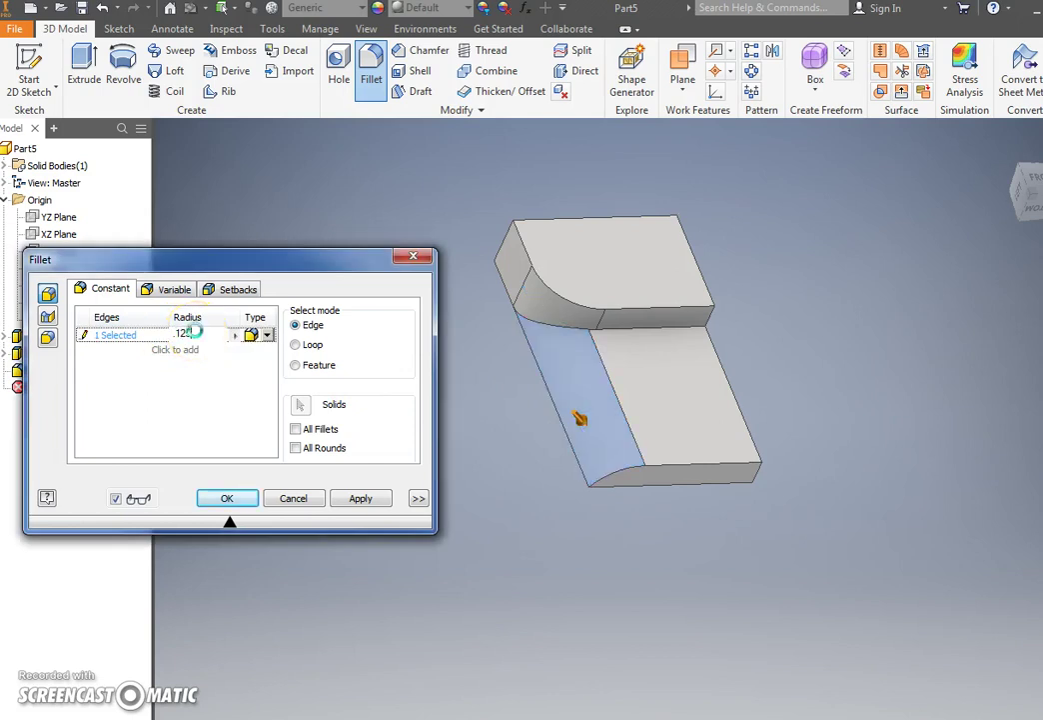
left_click(577, 483)
left_click(610, 461)
left_click(757, 442)
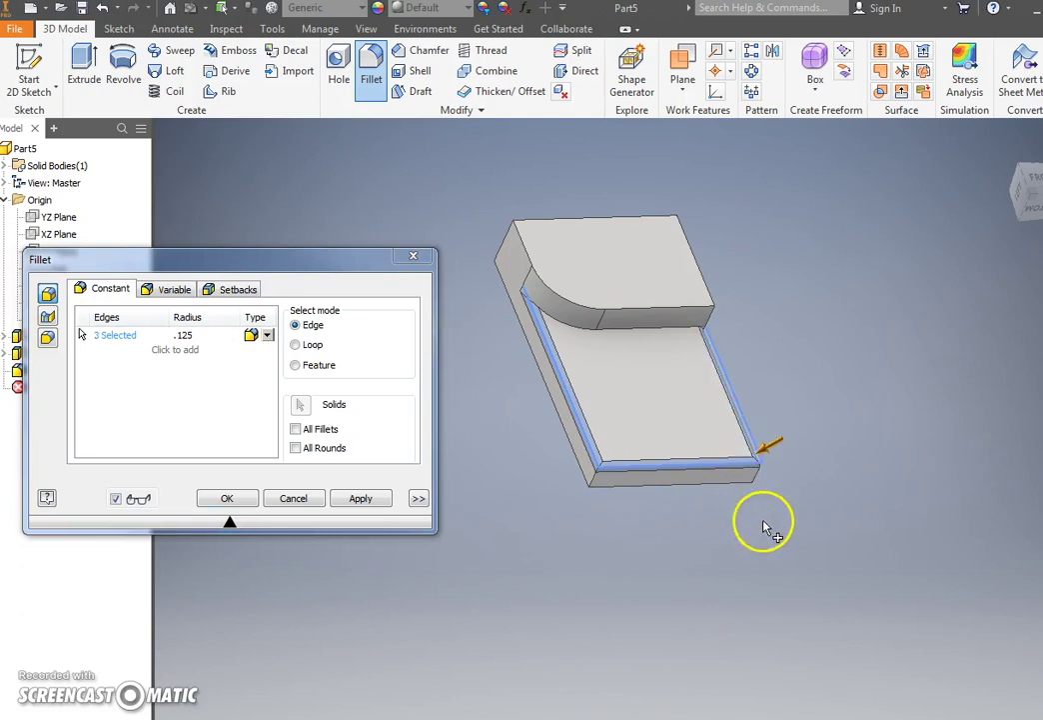
Add four edges around the raised block's end face to the 0.125 in fillet and apply it
middle_click_drag(769, 536, 750, 515, "shift")
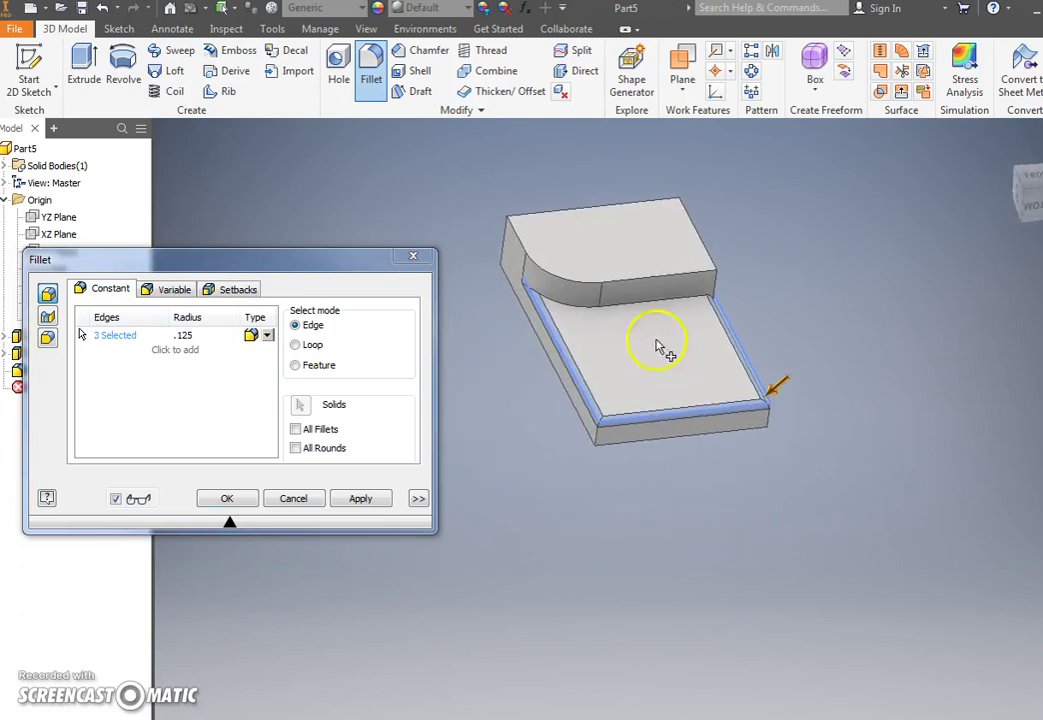
left_click(545, 215)
middle_click_drag(613, 243, 495, 322, "shift")
left_click(565, 320)
left_click(599, 380)
middle_click_drag(599, 379, 700, 432, "shift")
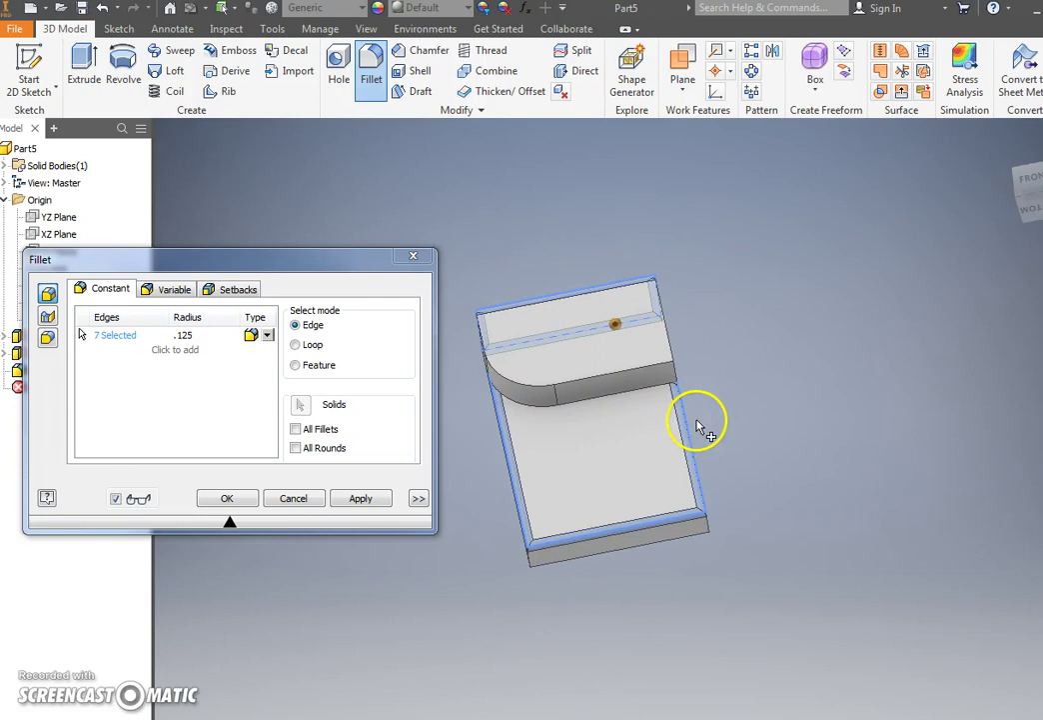
left_click(233, 497)
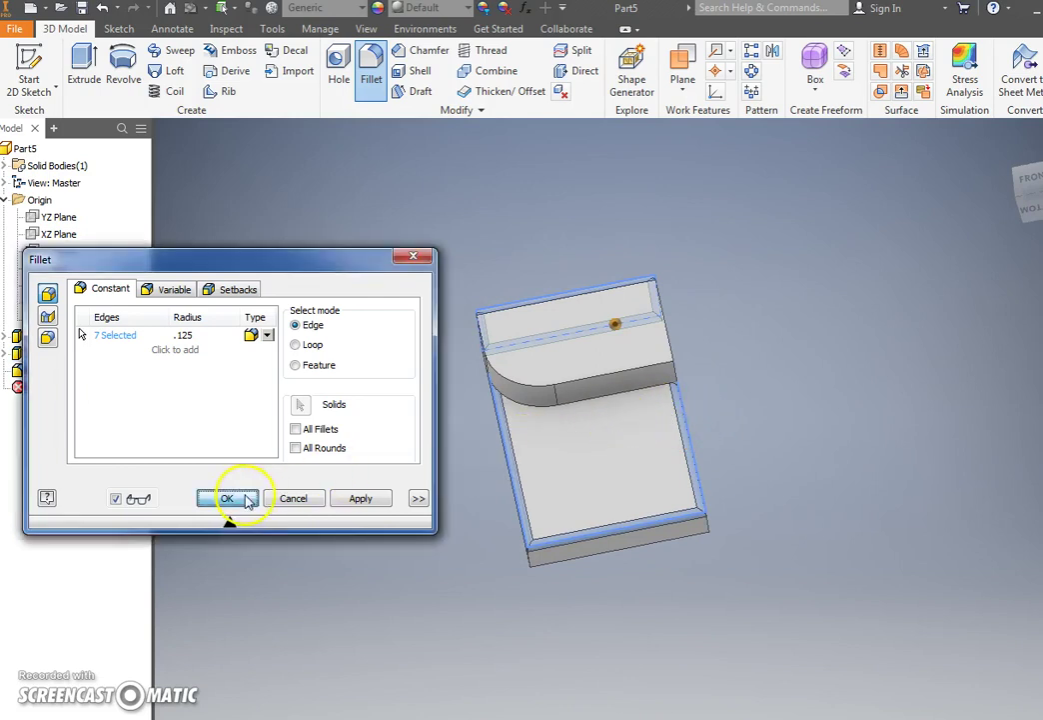
middle_click_drag(443, 517, 376, 525, "shift")
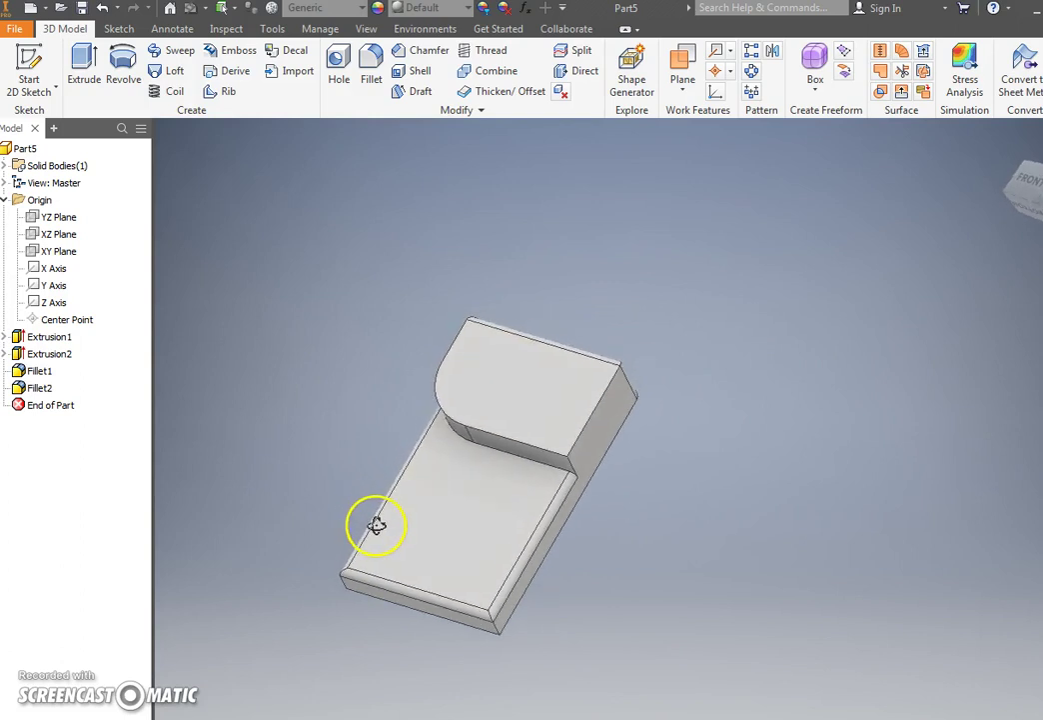
left_click(440, 495)
middle_click_drag(479, 508, 548, 504, "shift")
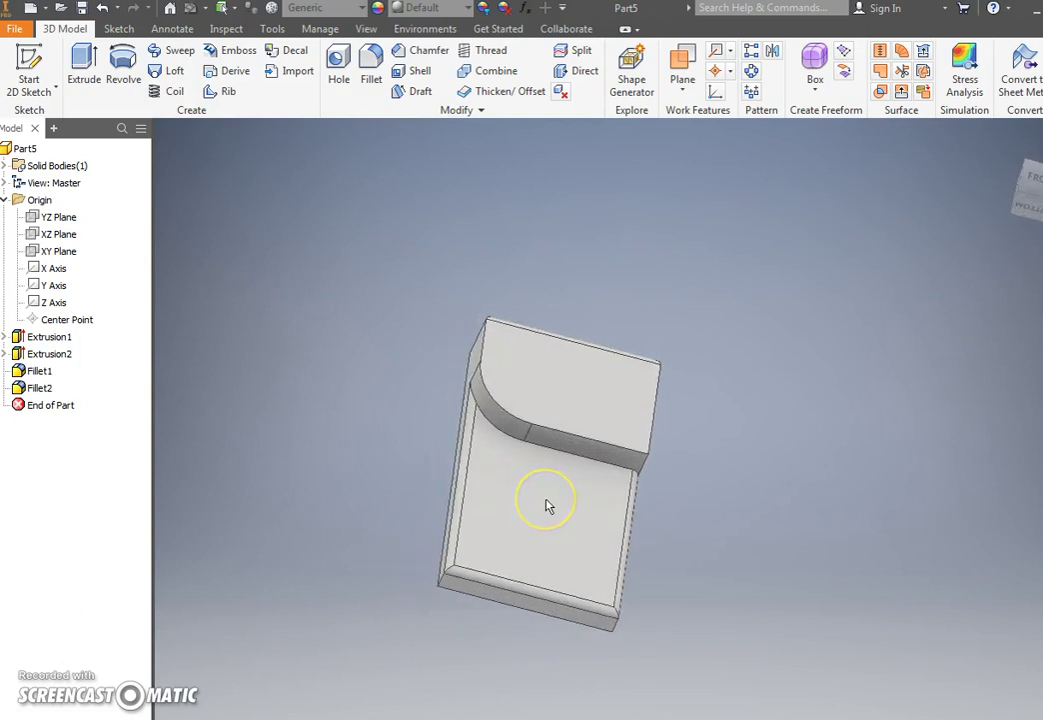
left_click(572, 534)
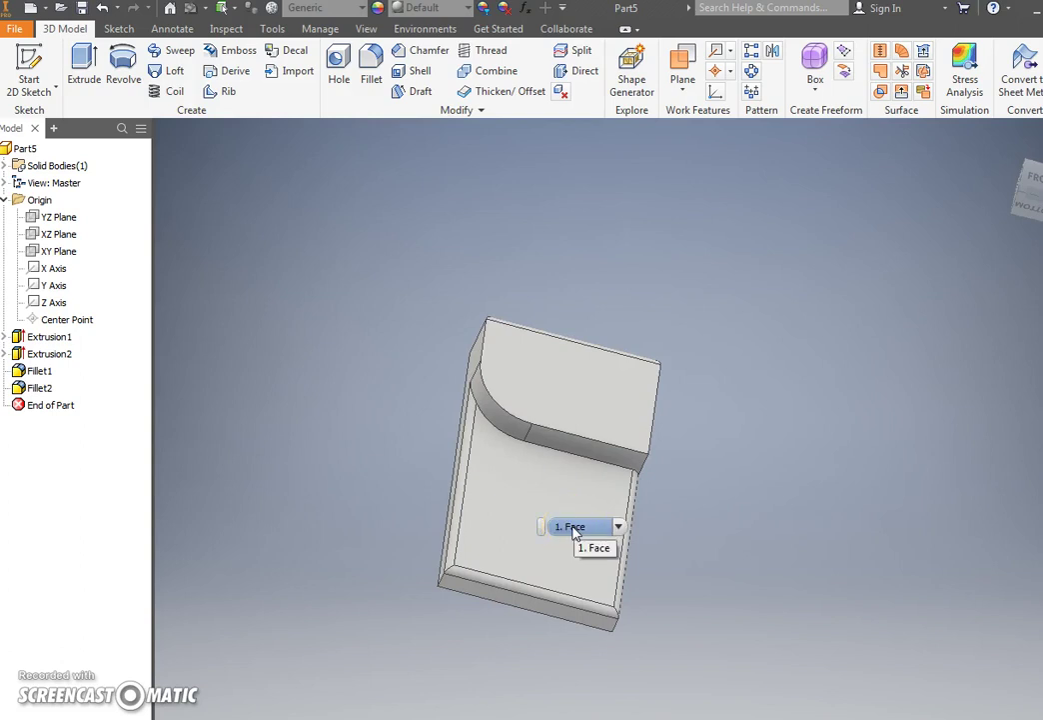
middle_click_drag(536, 419, 502, 413, "shift")
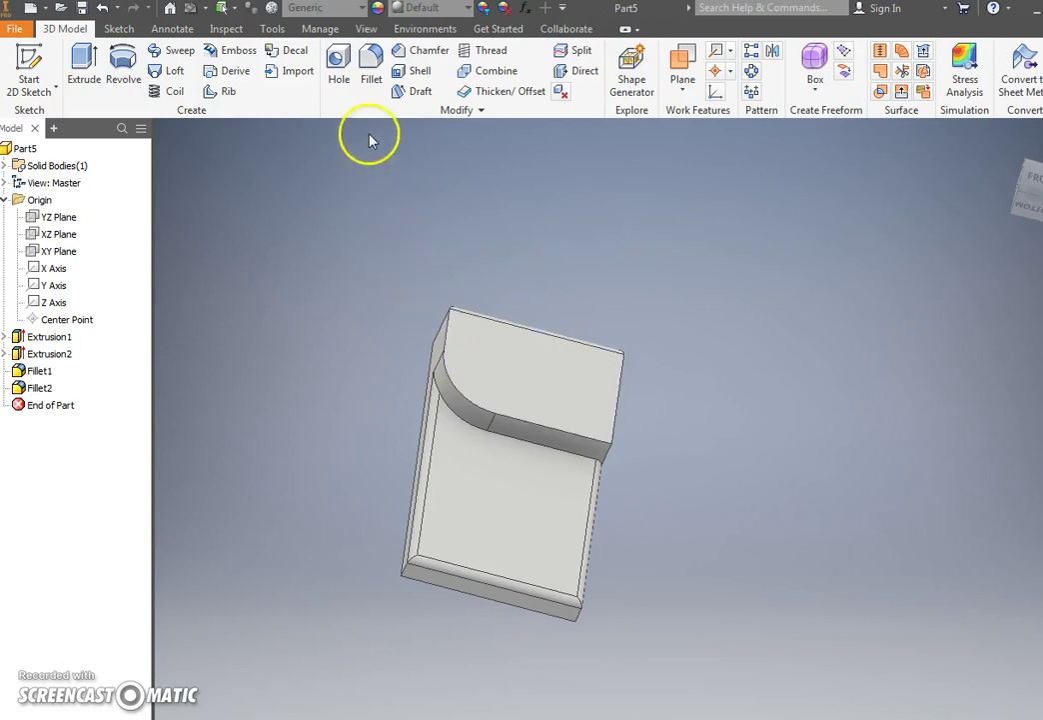
Start a simple hole on the raised block's front face and make it concentric with the rounded corner edge
left_click(339, 62)
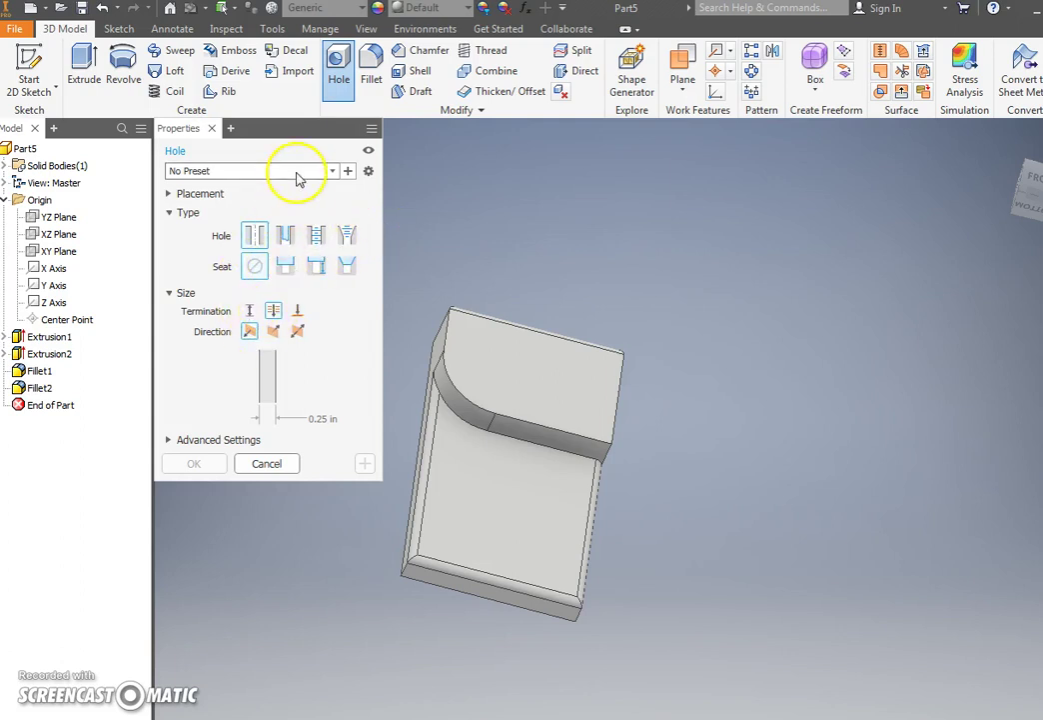
left_click(505, 390)
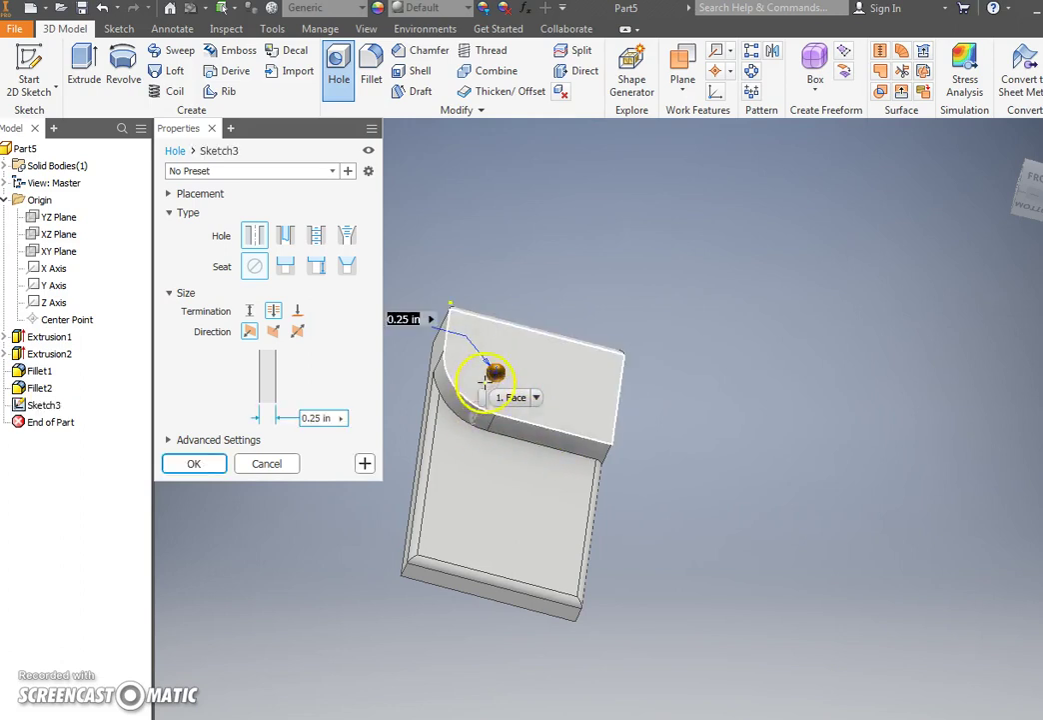
left_click(537, 398)
left_click(536, 400)
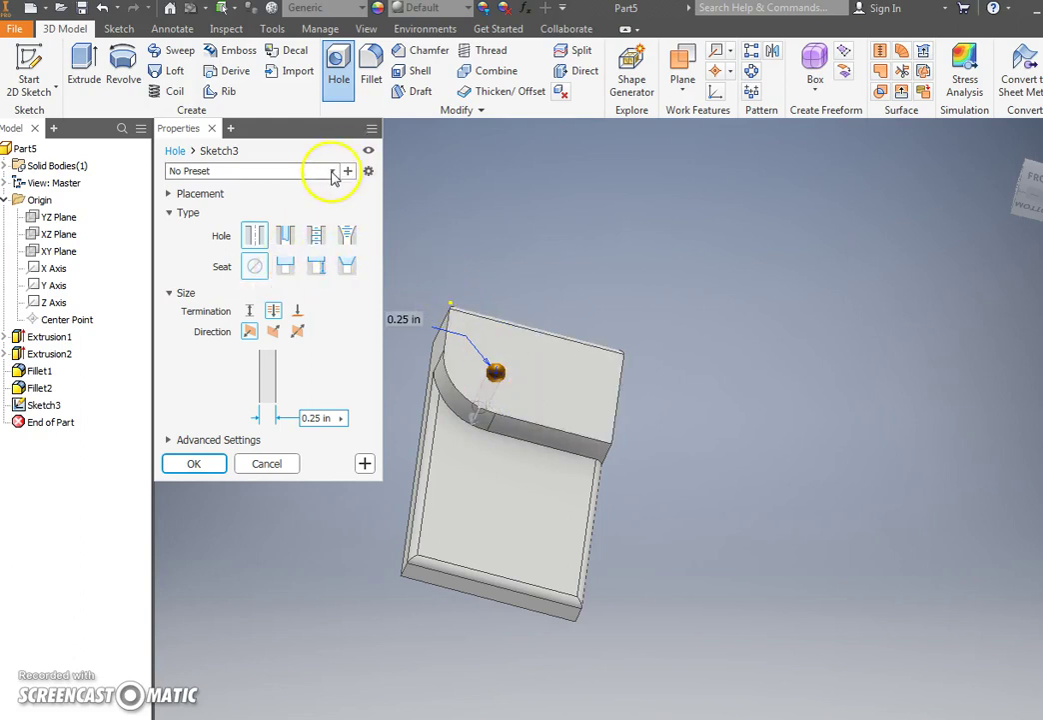
left_click(171, 196)
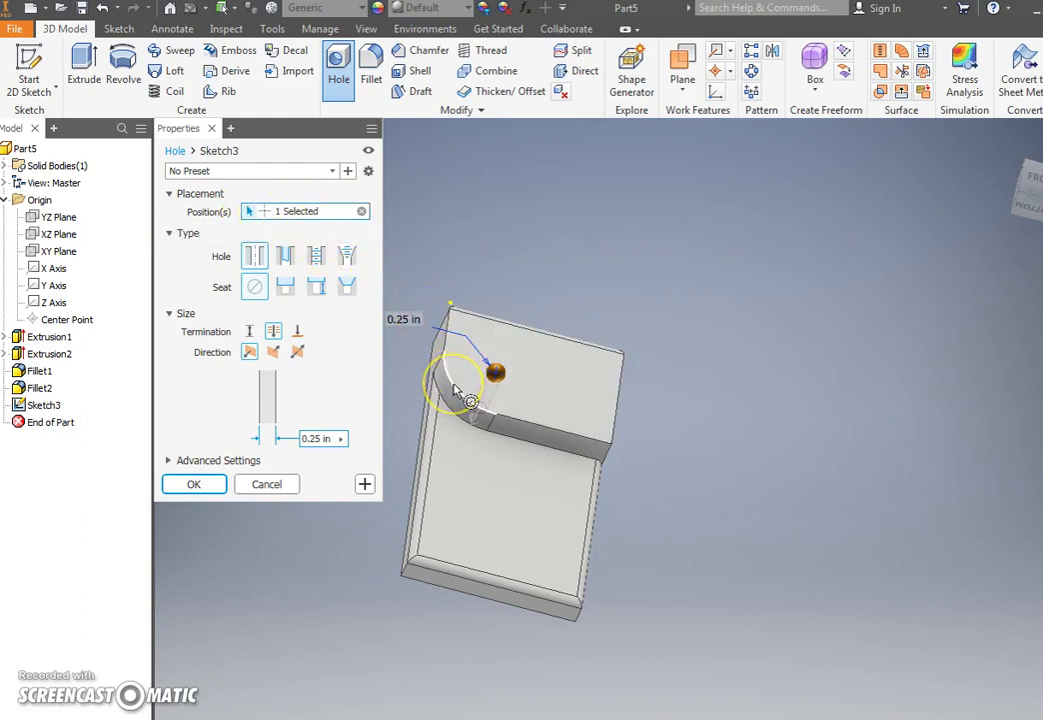
mouse_move(484, 418)
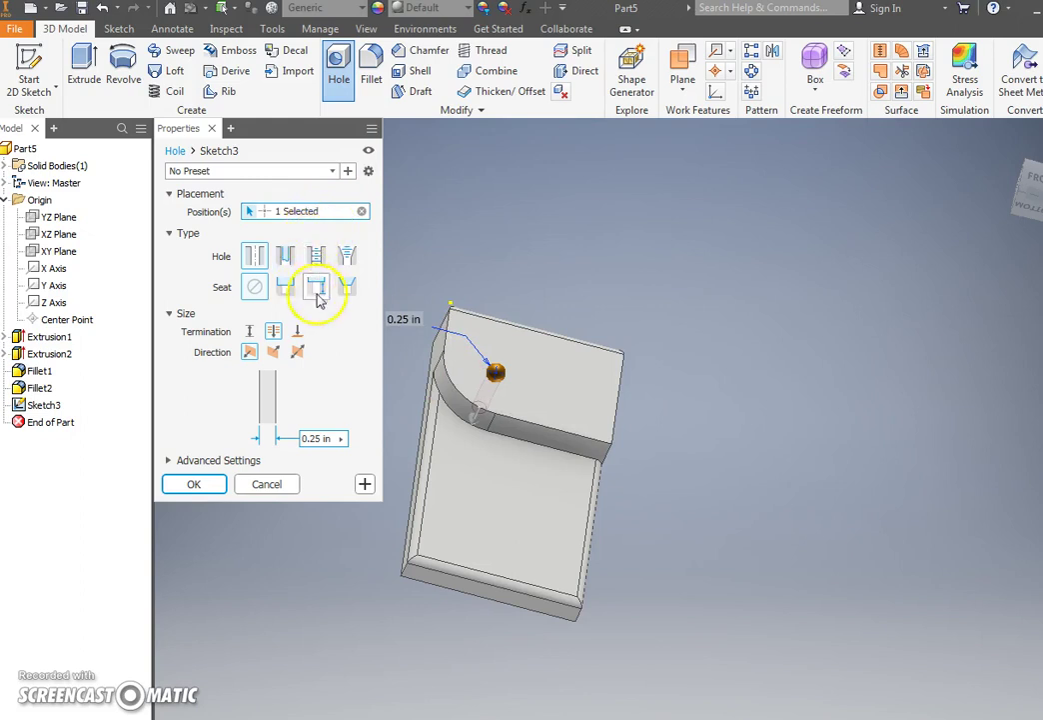
left_click(455, 386)
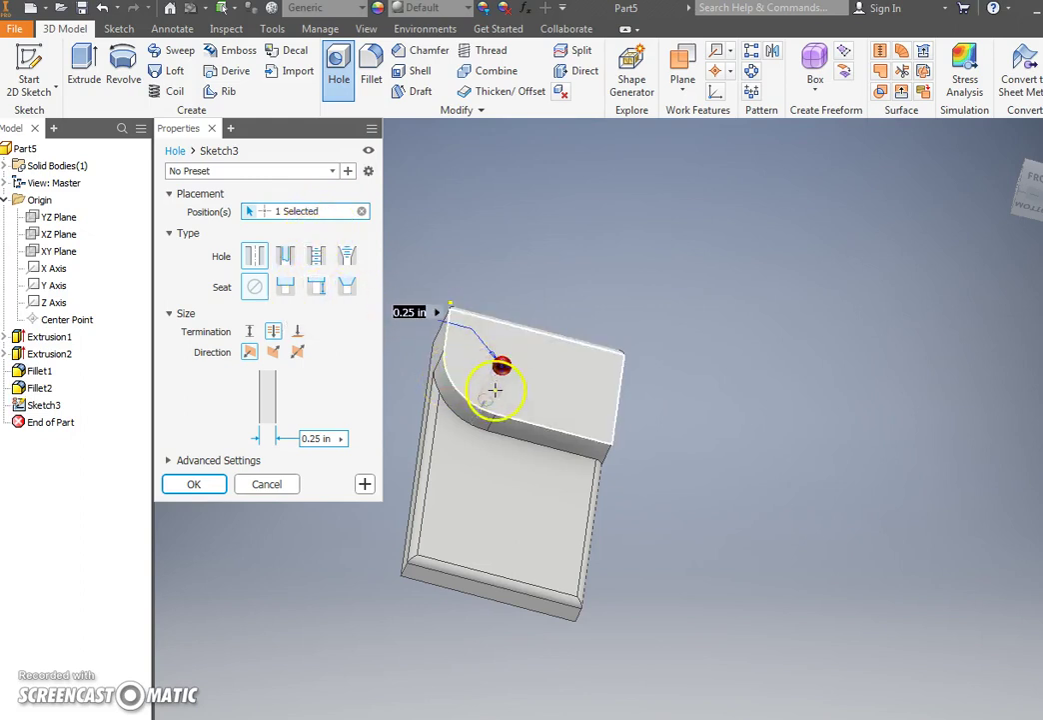
Set the diameter of the hole in the raised block to 0.5 in and create the hole
middle_click_drag(561, 489, 536, 460, "shift")
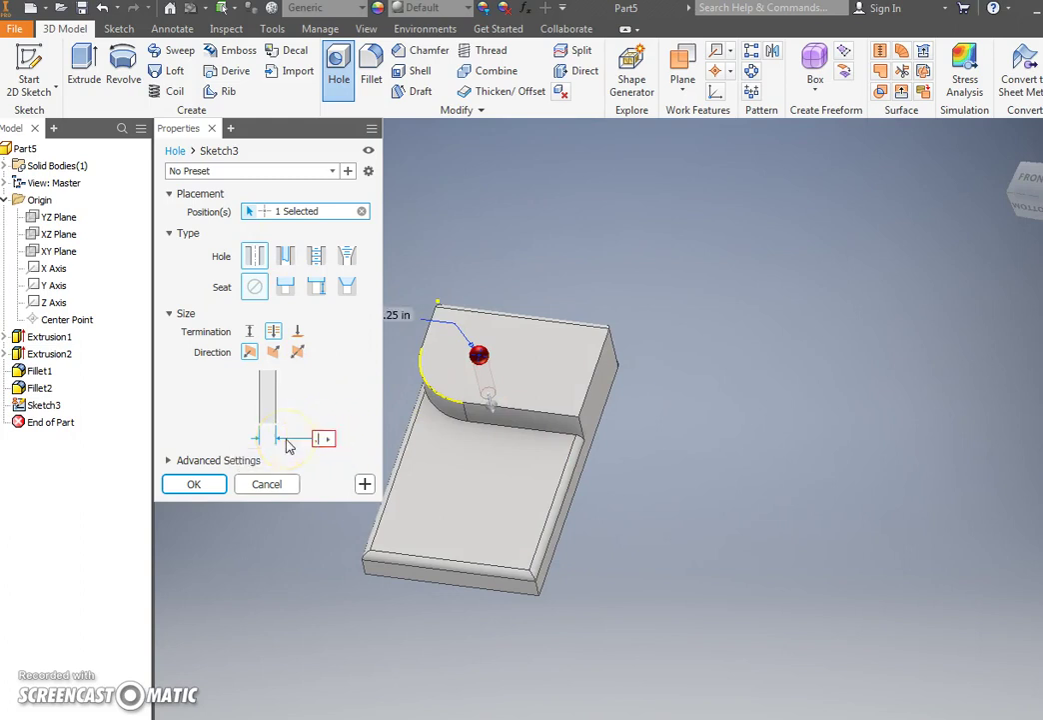
left_click(543, 342)
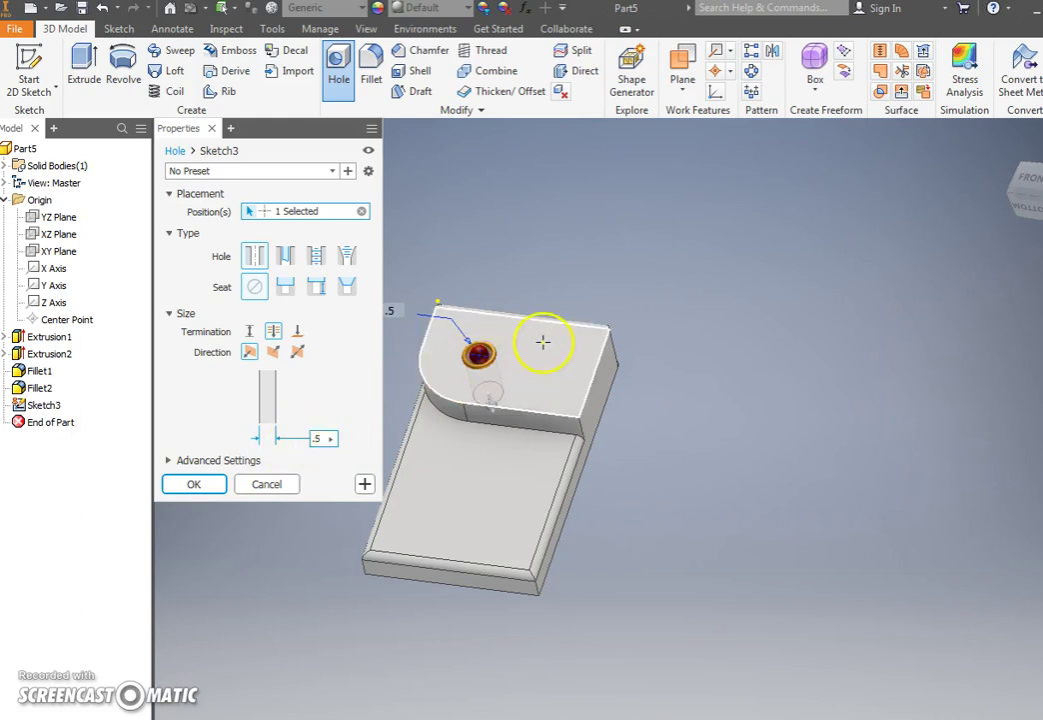
scroll(478, 376, "down", 5)
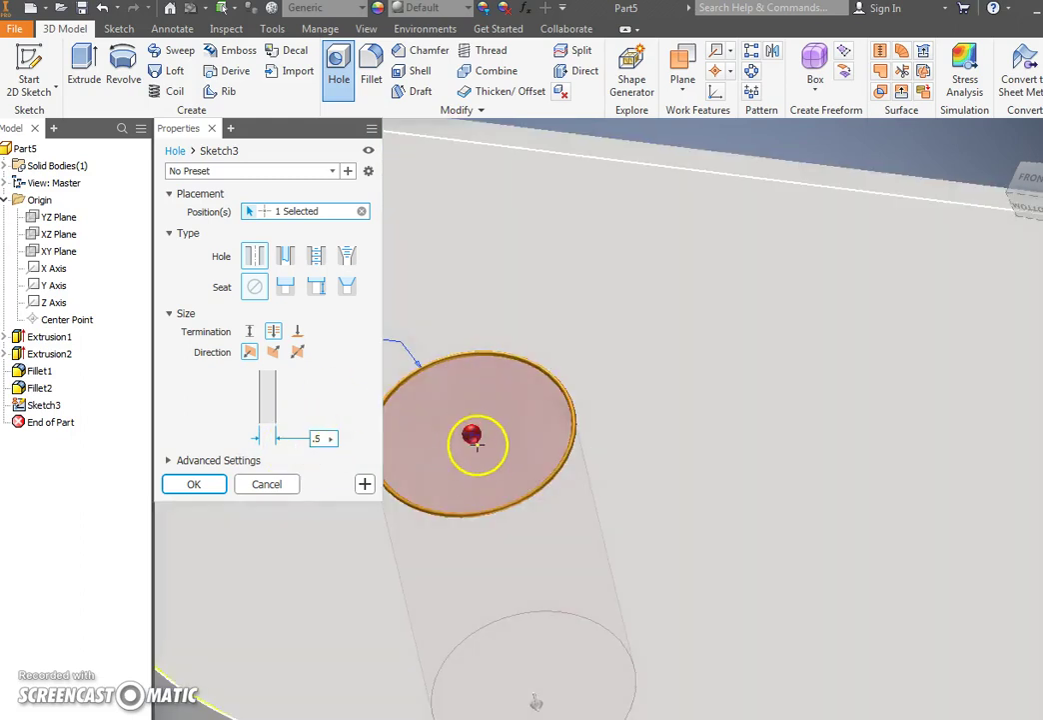
scroll(469, 435, "up", 5)
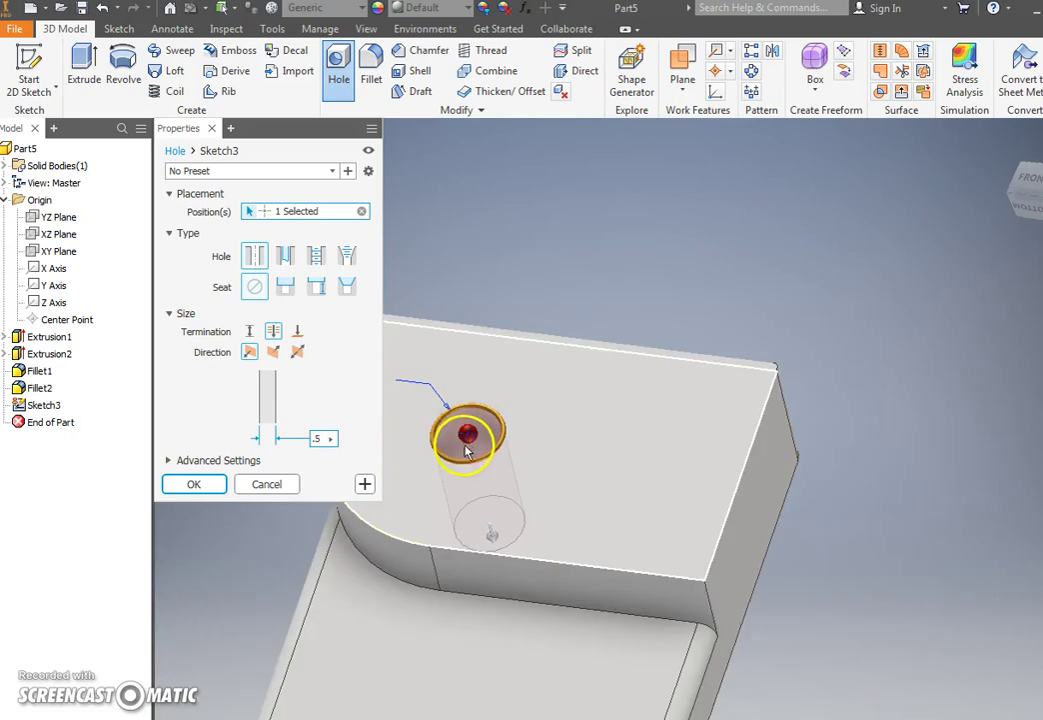
left_click(185, 483)
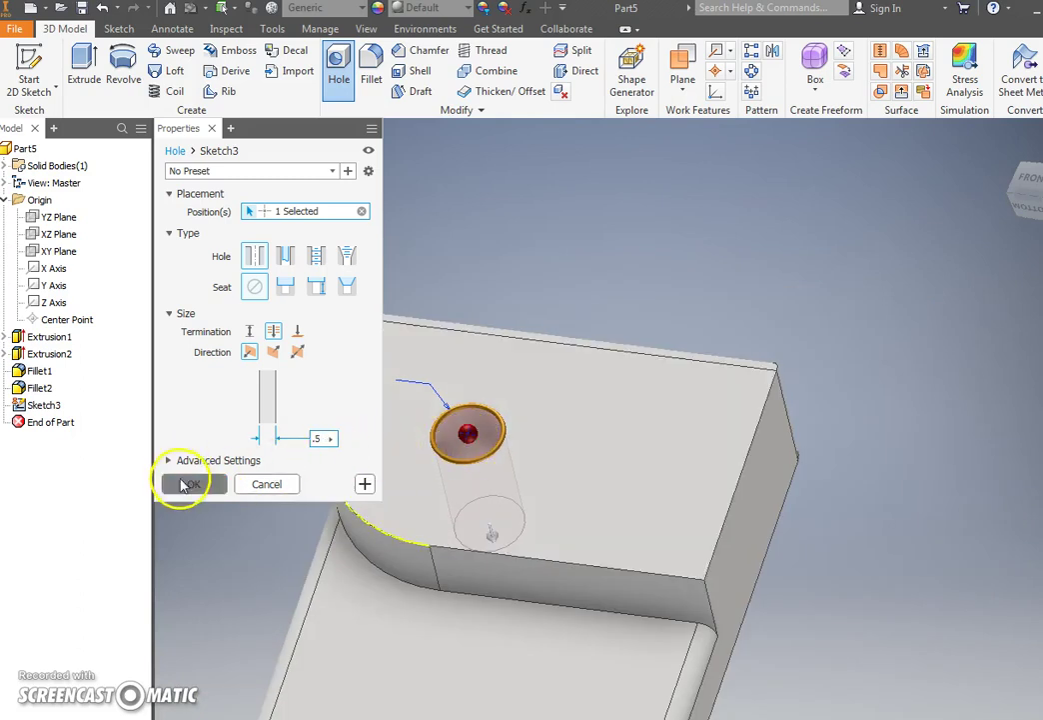
middle_click_drag(568, 235, 580, 192, "shift")
scroll(564, 301, "down", 3)
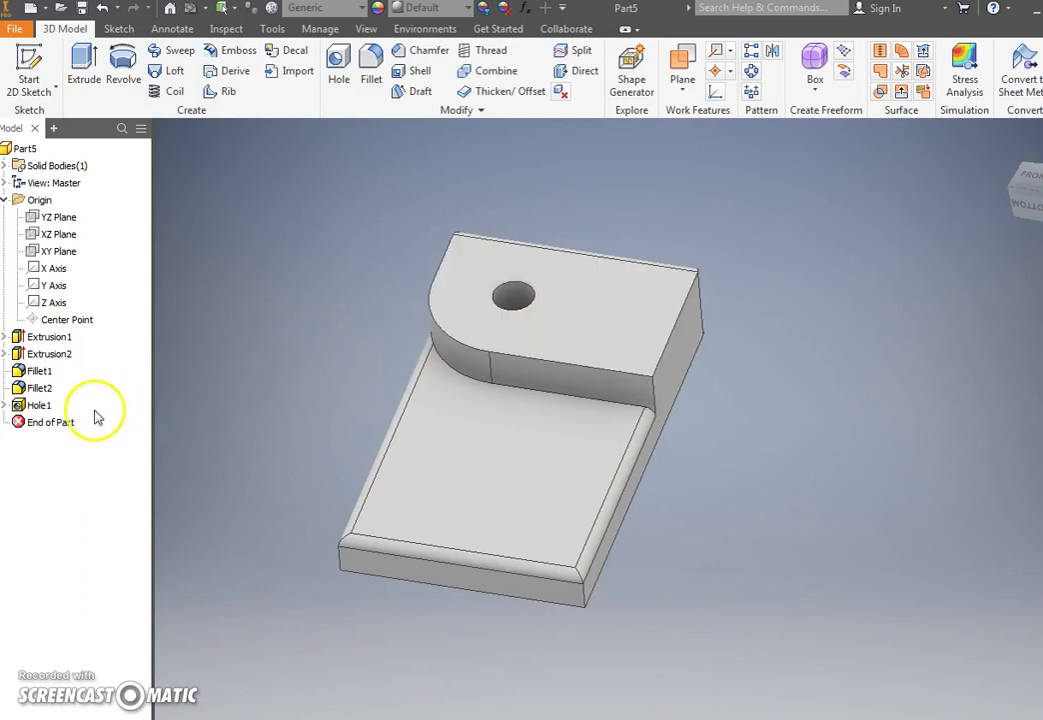
Set the feature appearance of the 0.125 in fillet to Blue - Glazing in its properties
right_click(38, 395)
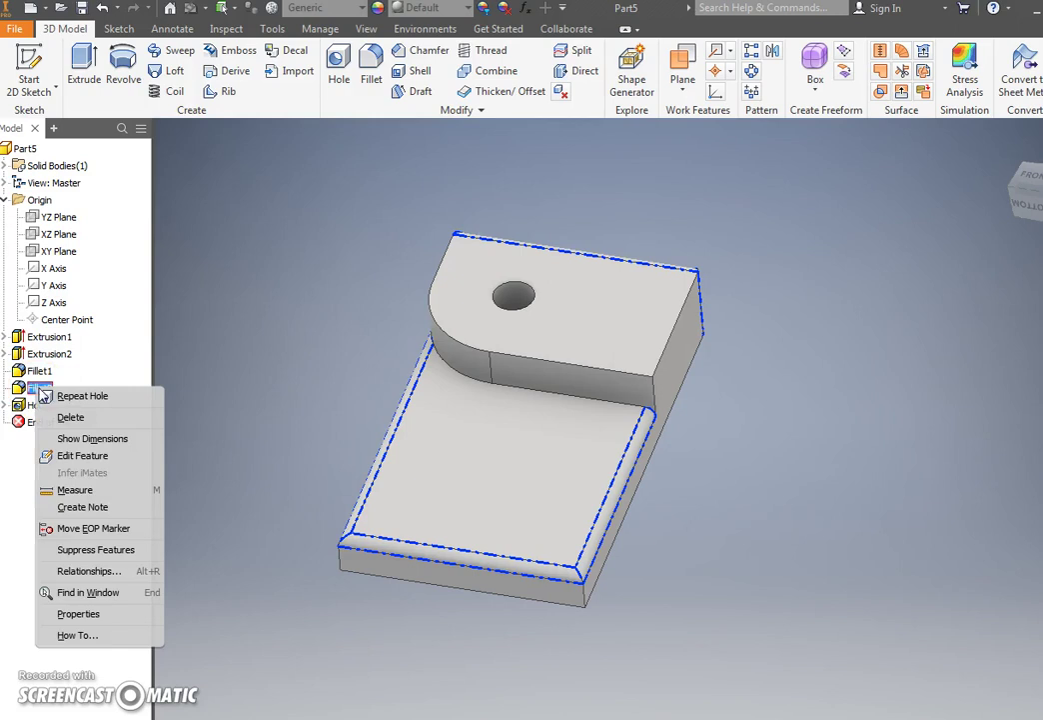
left_click(70, 614)
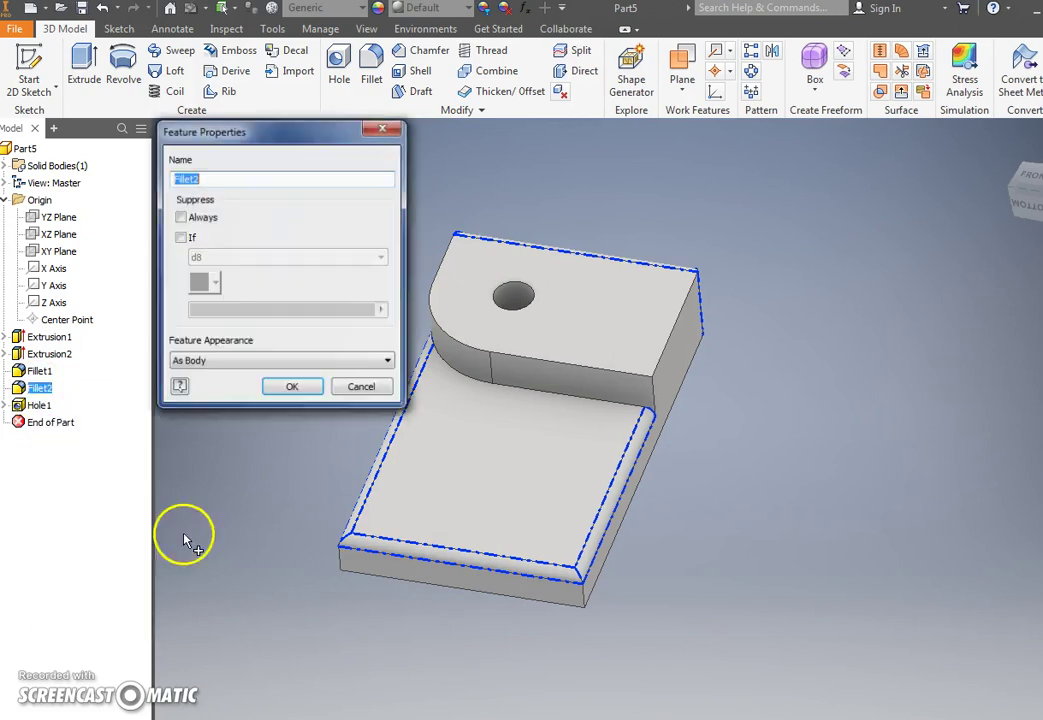
left_click(307, 366)
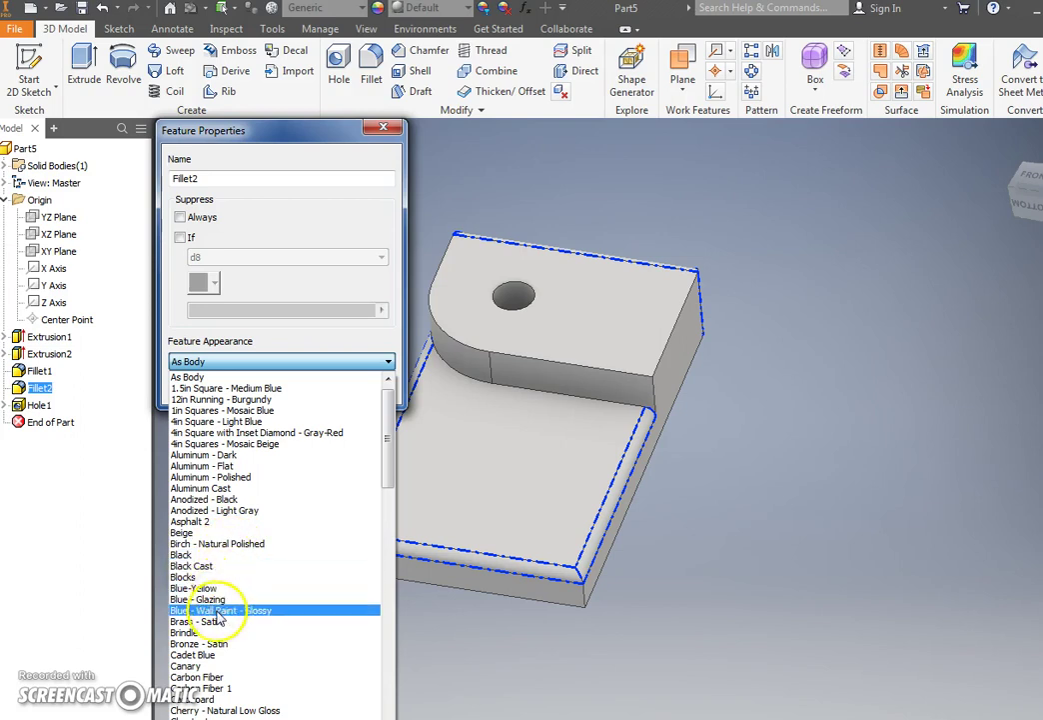
left_click(227, 598)
left_click(300, 392)
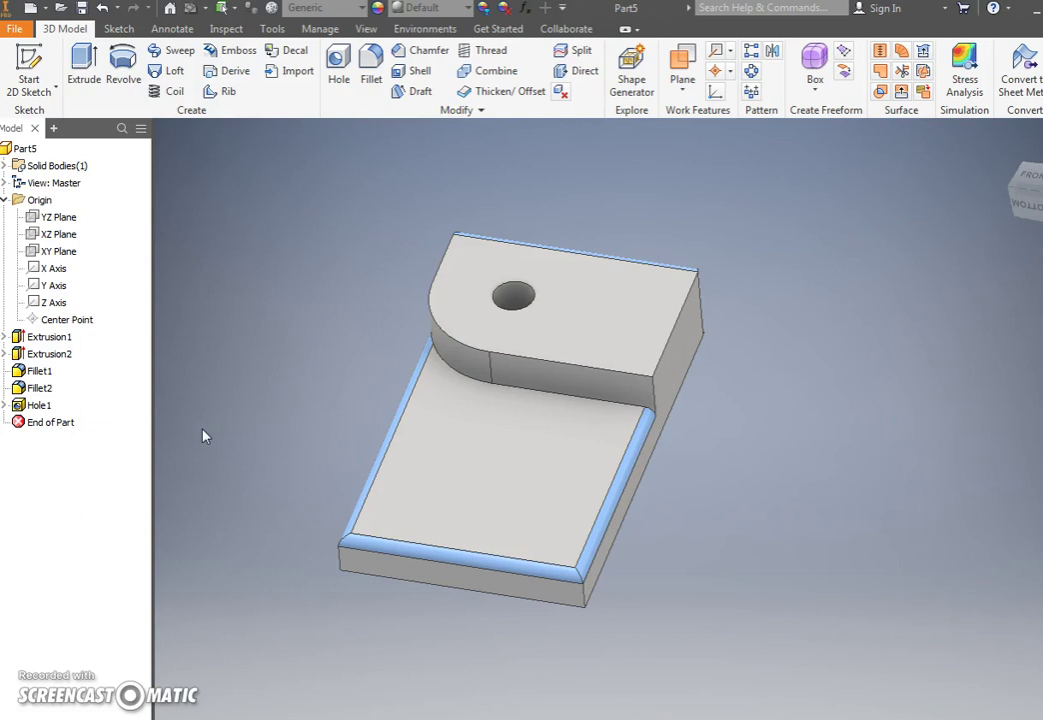
Set the feature appearance of the raised block's extrusion to Clear - Blue in its properties
right_click(47, 360)
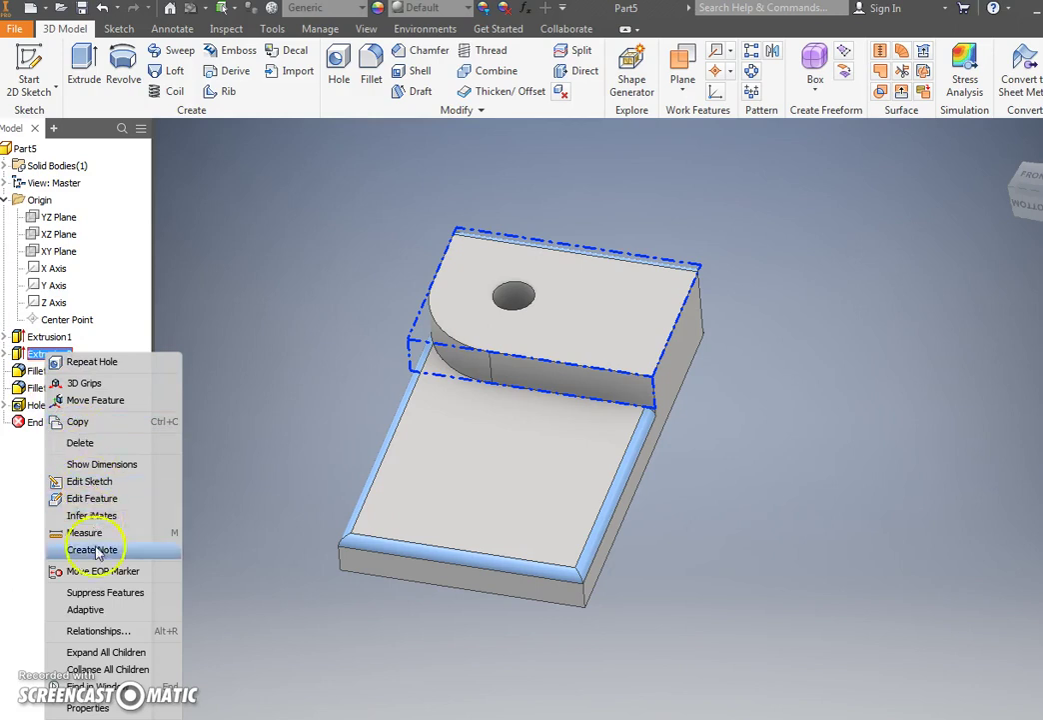
left_click(89, 705)
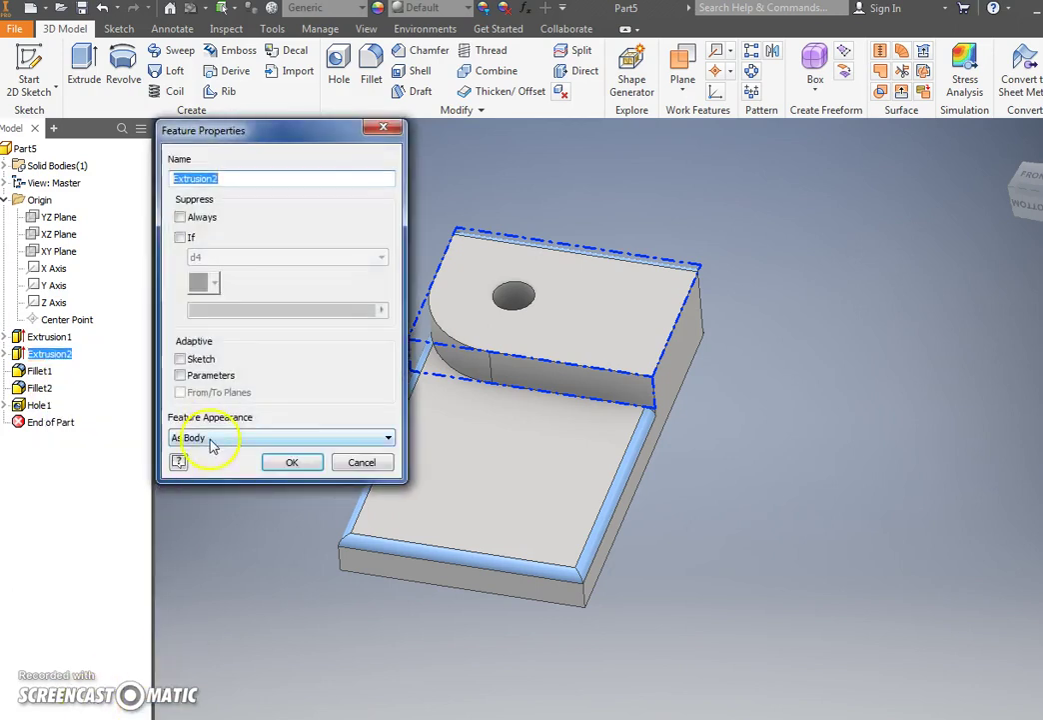
left_click(212, 444)
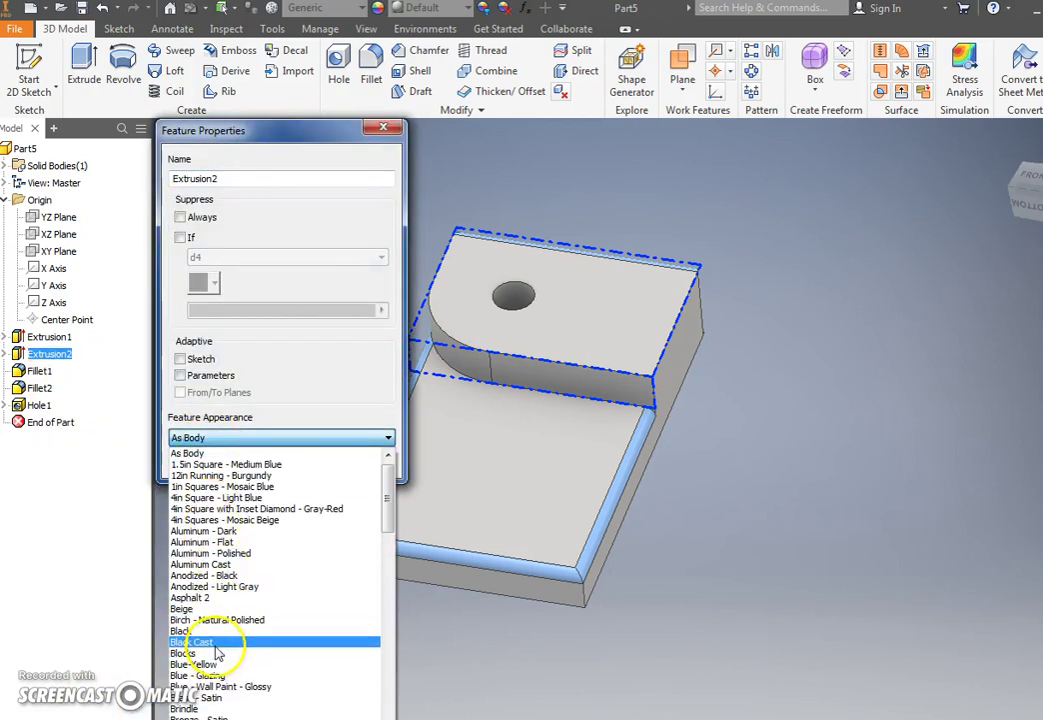
scroll(217, 652, "down", 5)
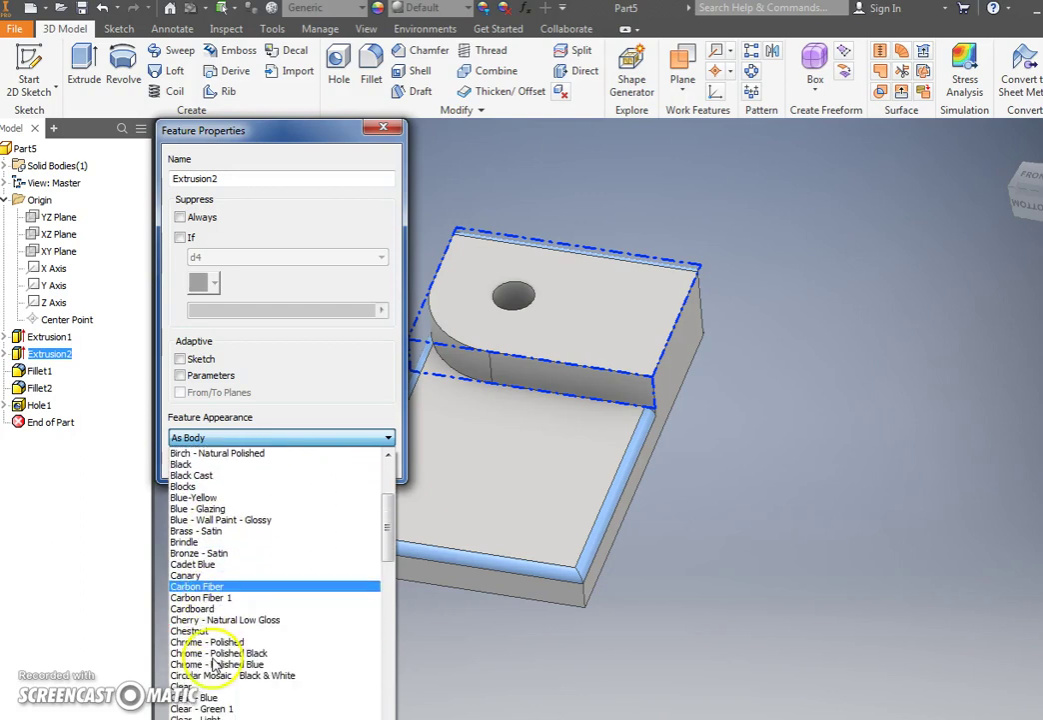
scroll(213, 663, "down", 2)
left_click(179, 621)
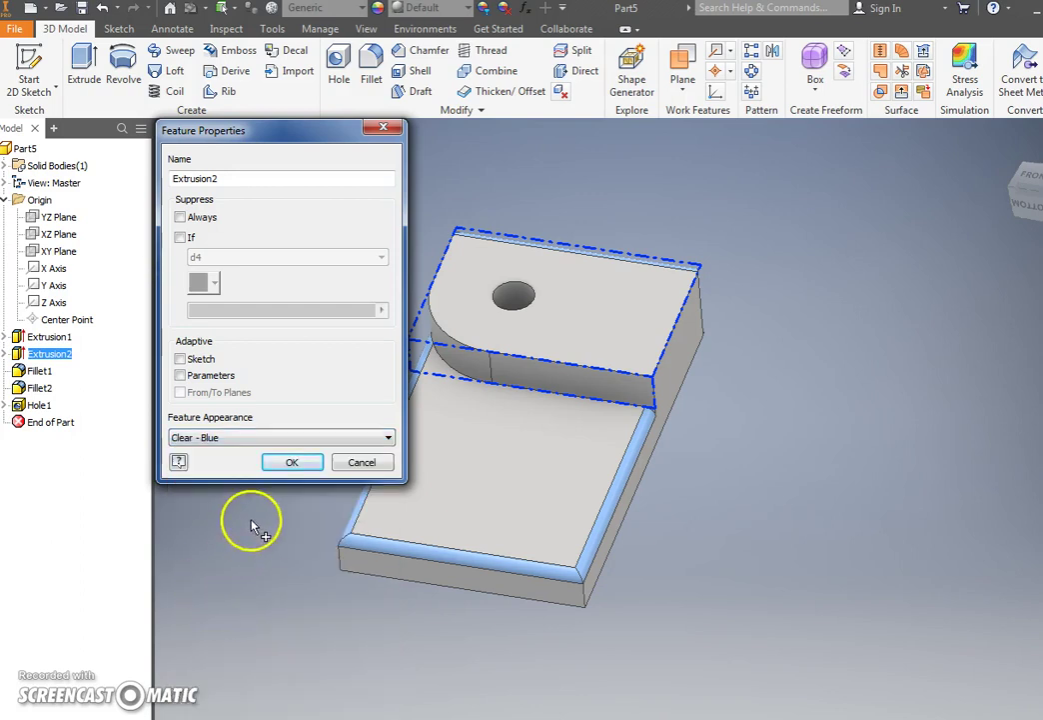
left_click(286, 462)
middle_click_drag(249, 550, 331, 463, "shift")
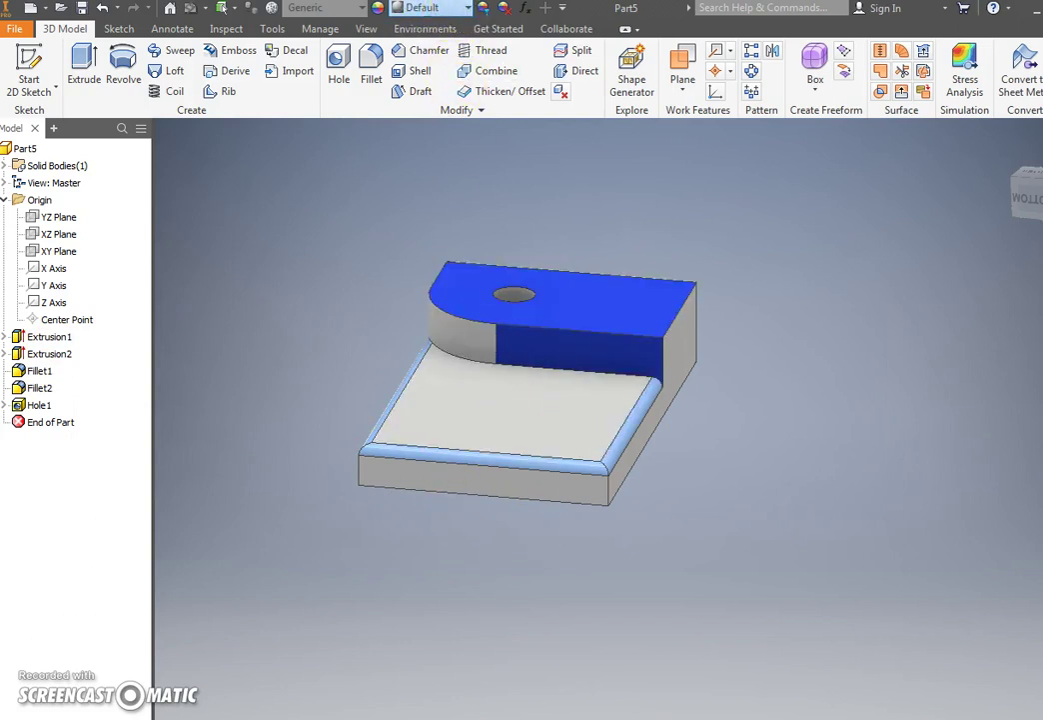
Apply the Gold appearance from the Inventor Material Library to the whole part
left_click(469, 8)
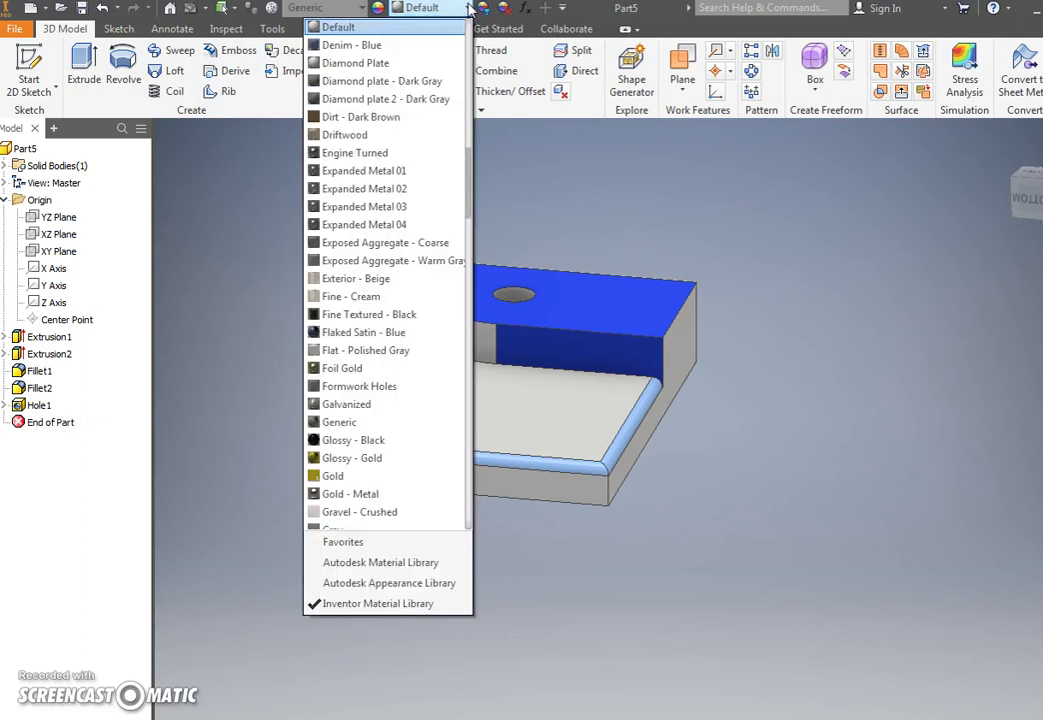
left_click(319, 458)
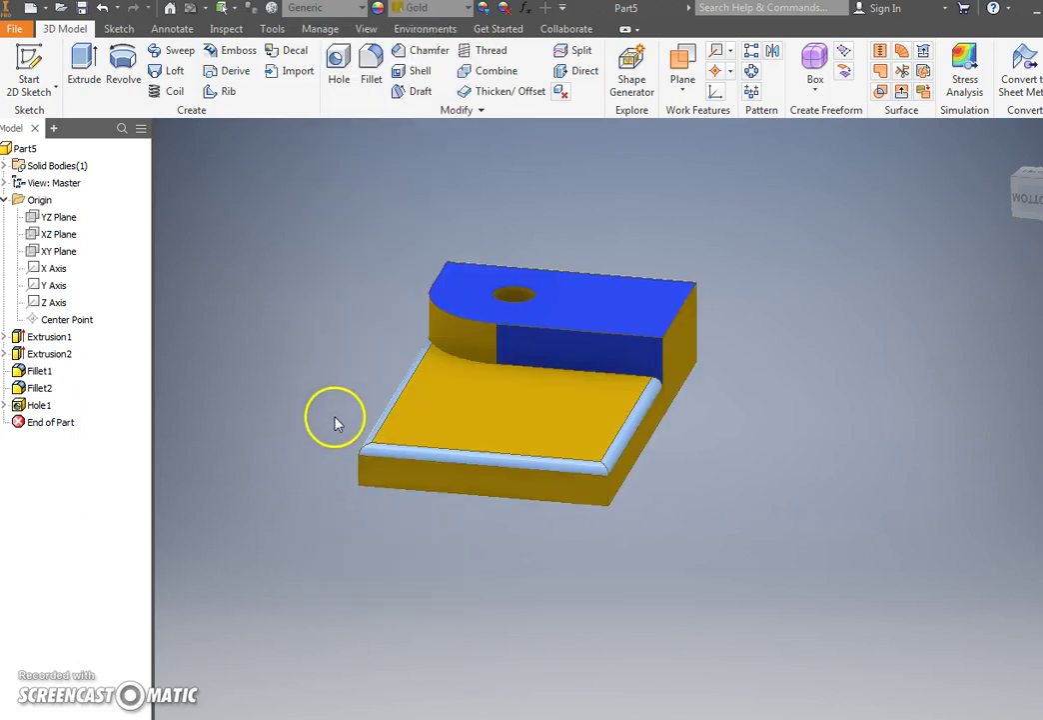
middle_click_drag(348, 404, 314, 421, "shift")
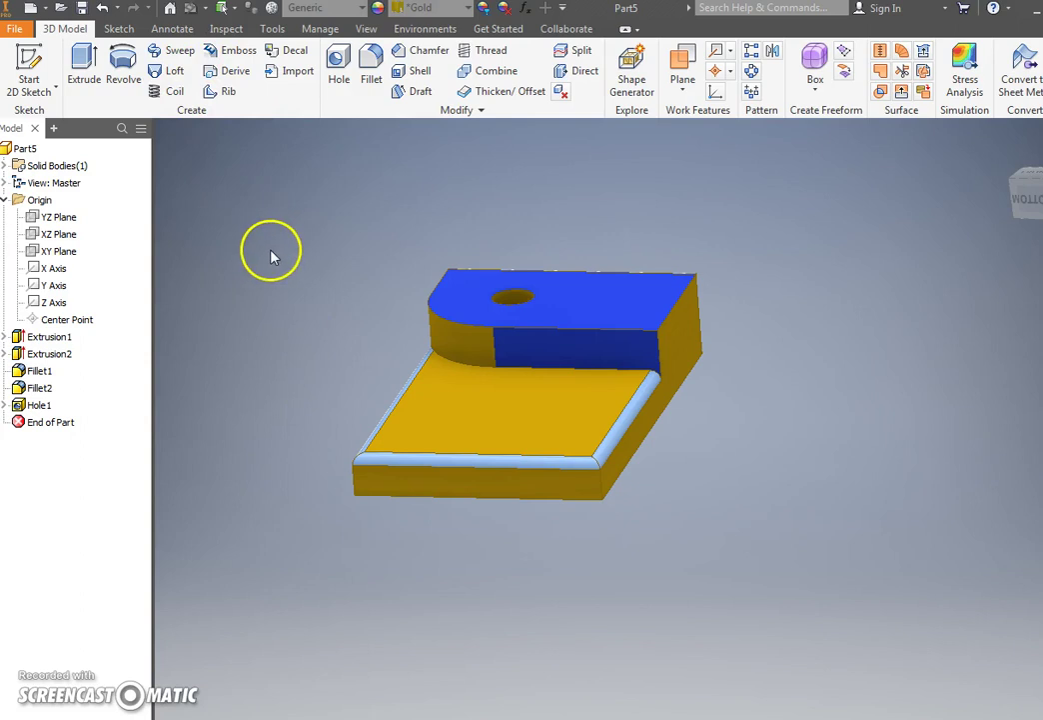
Start saving the part under a new name and browse to the engineering 2 folder within 2018-2019 school year
left_click(15, 30)
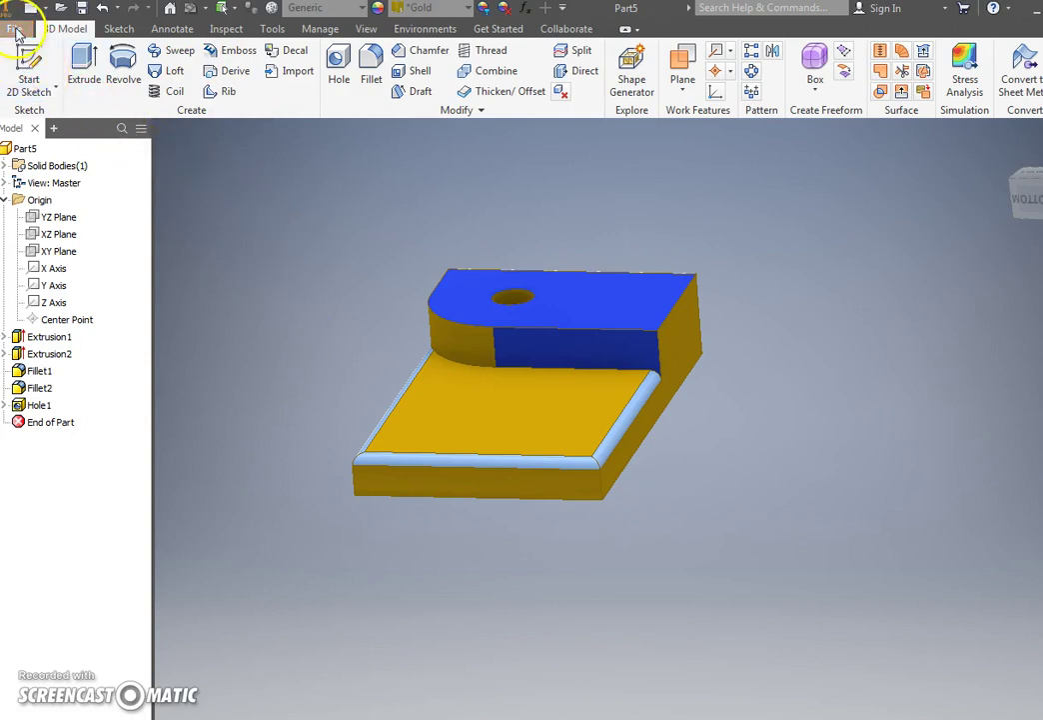
left_click(49, 202)
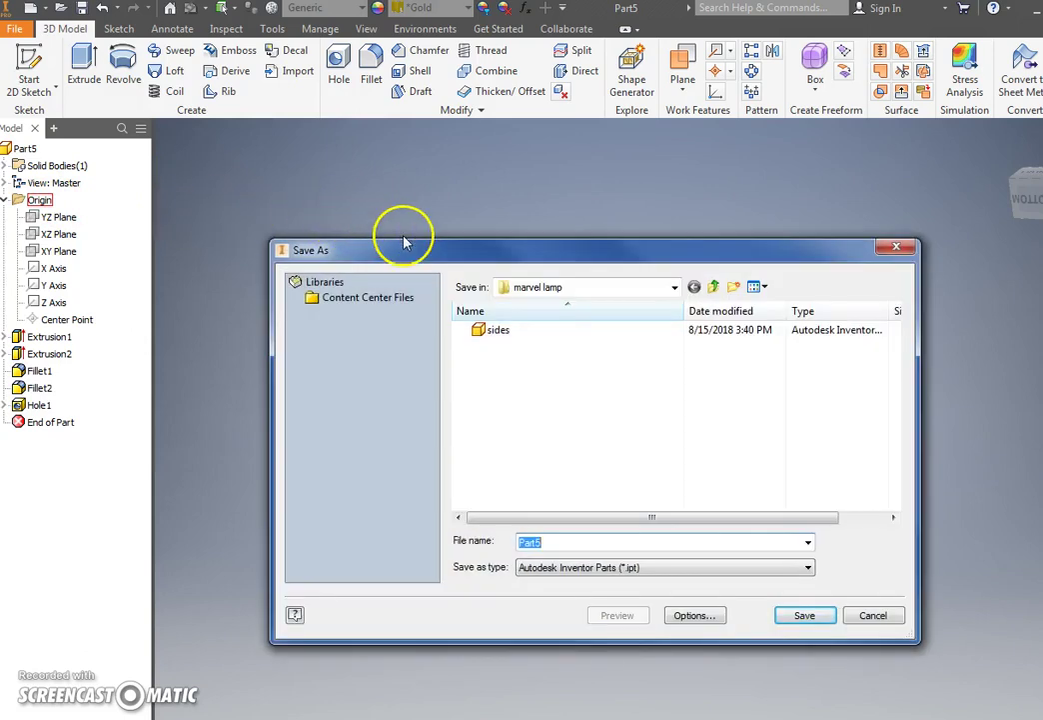
left_click(564, 290)
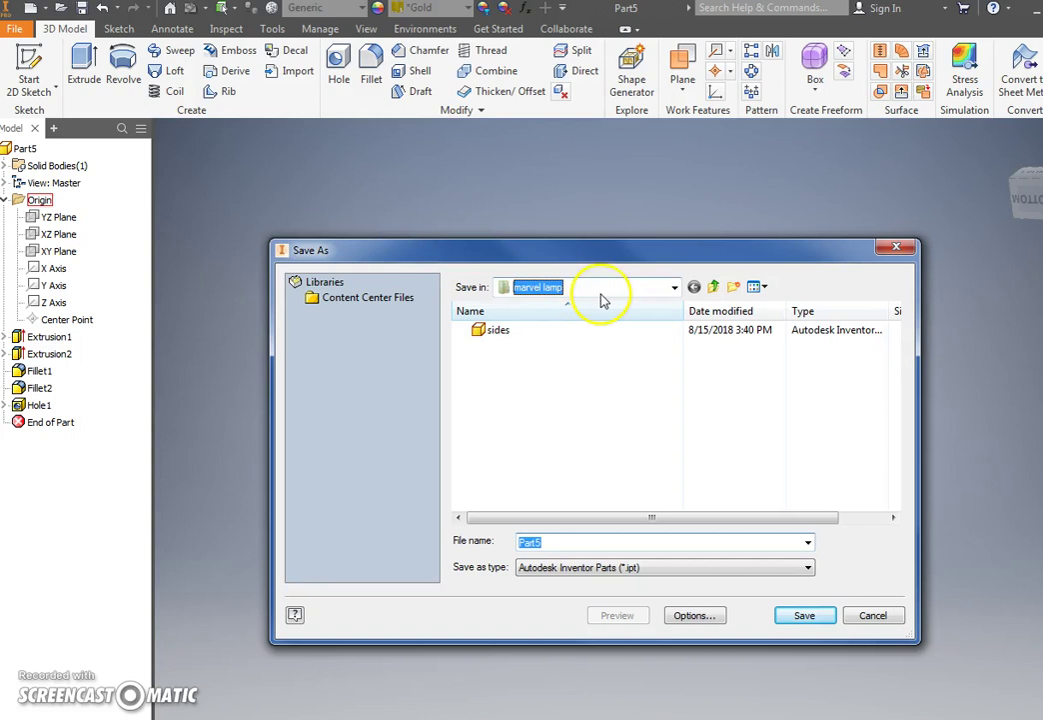
left_click(676, 287)
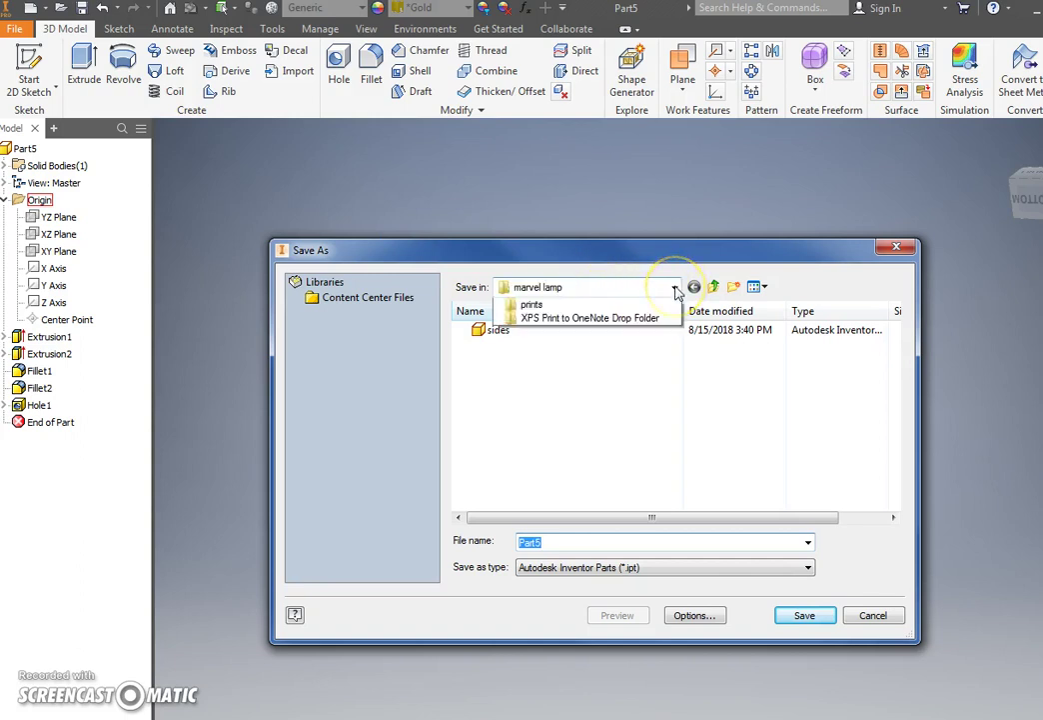
left_click(584, 428)
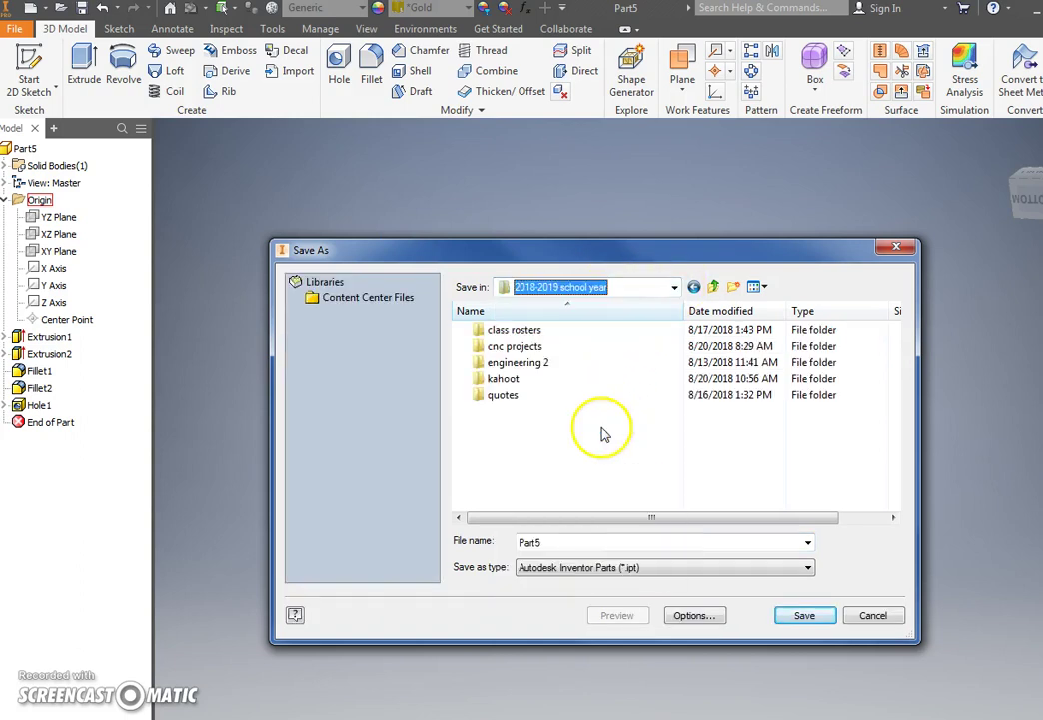
double_click(526, 363)
Create a new folder named tutorials inside the engineering 2 folder and open it as the save location
right_click(517, 384)
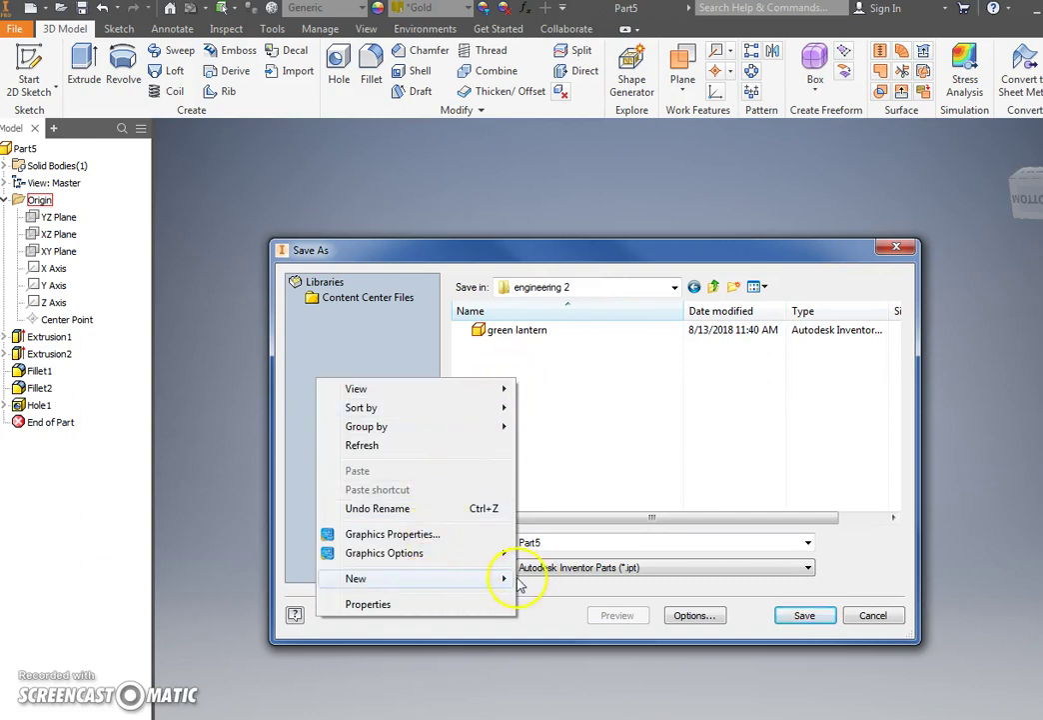
mouse_move(302, 577)
left_click(252, 577)
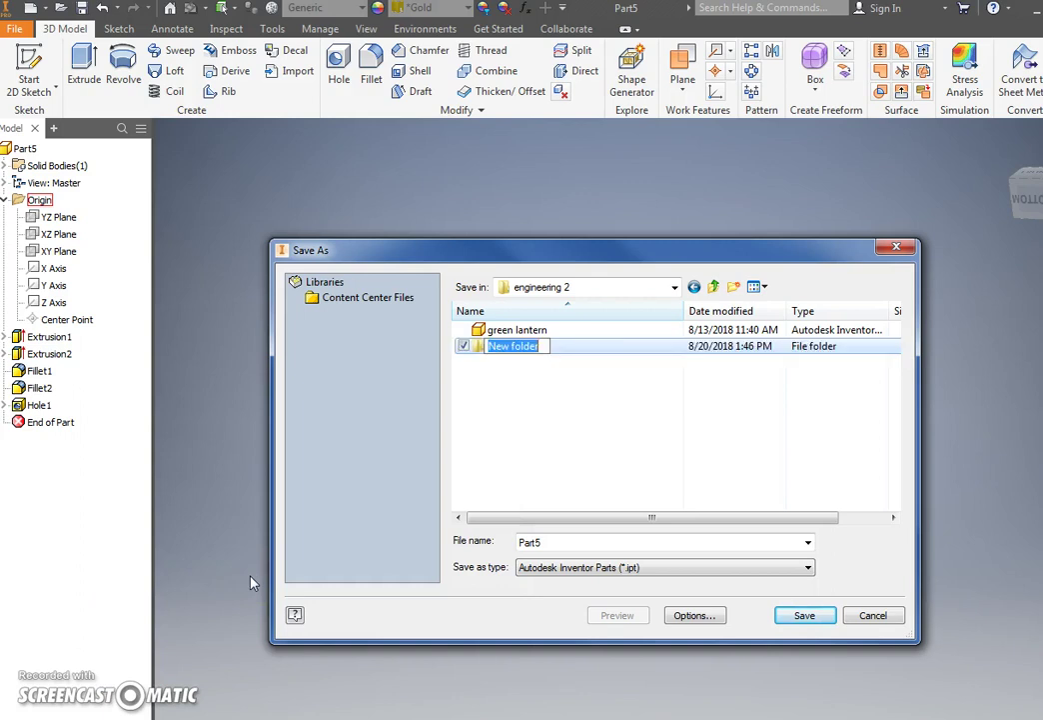
type("tutorials")
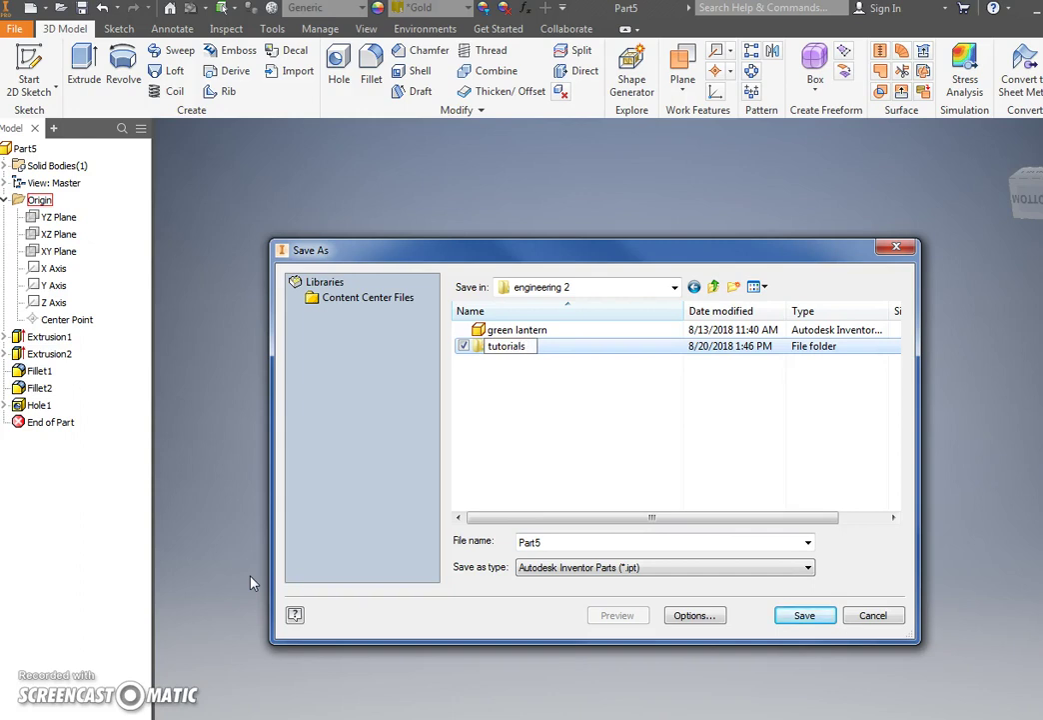
double_click(480, 347)
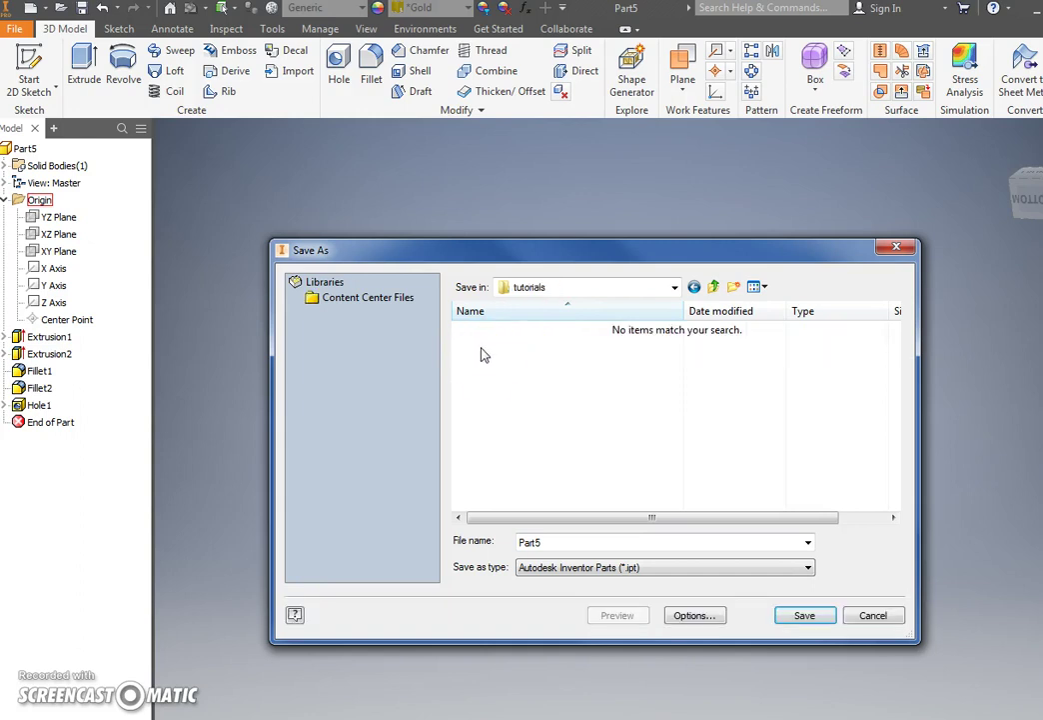
Name the part file rw-tutorial1 and save it as an Inventor part in the tutorials folder
double_click(582, 542)
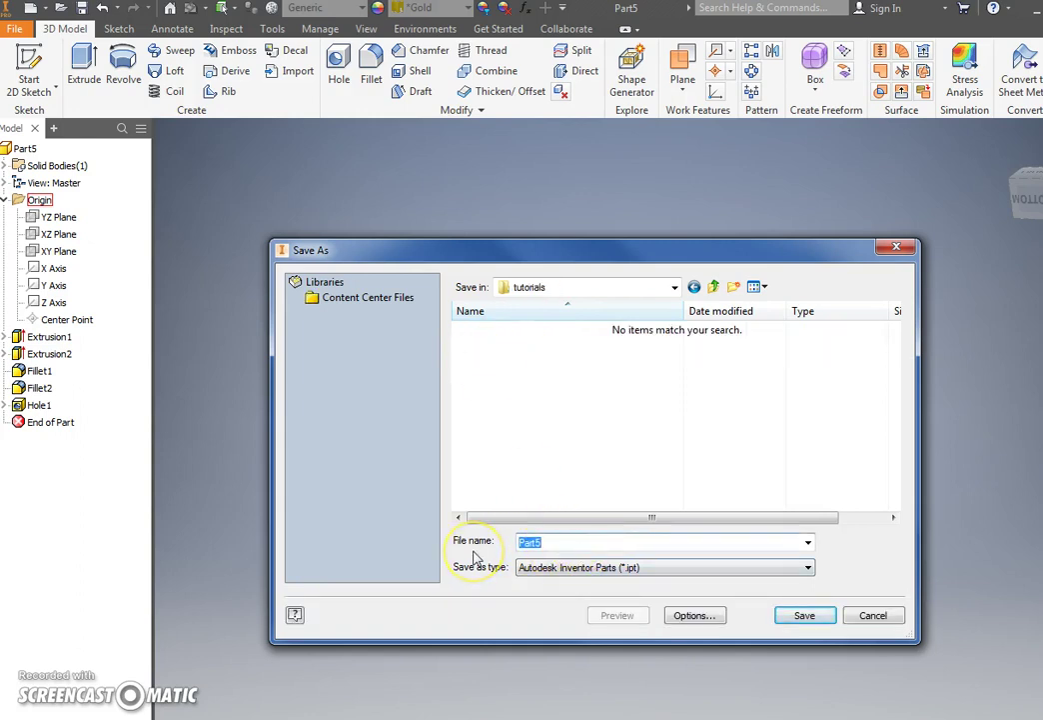
type("rw-tutorial1")
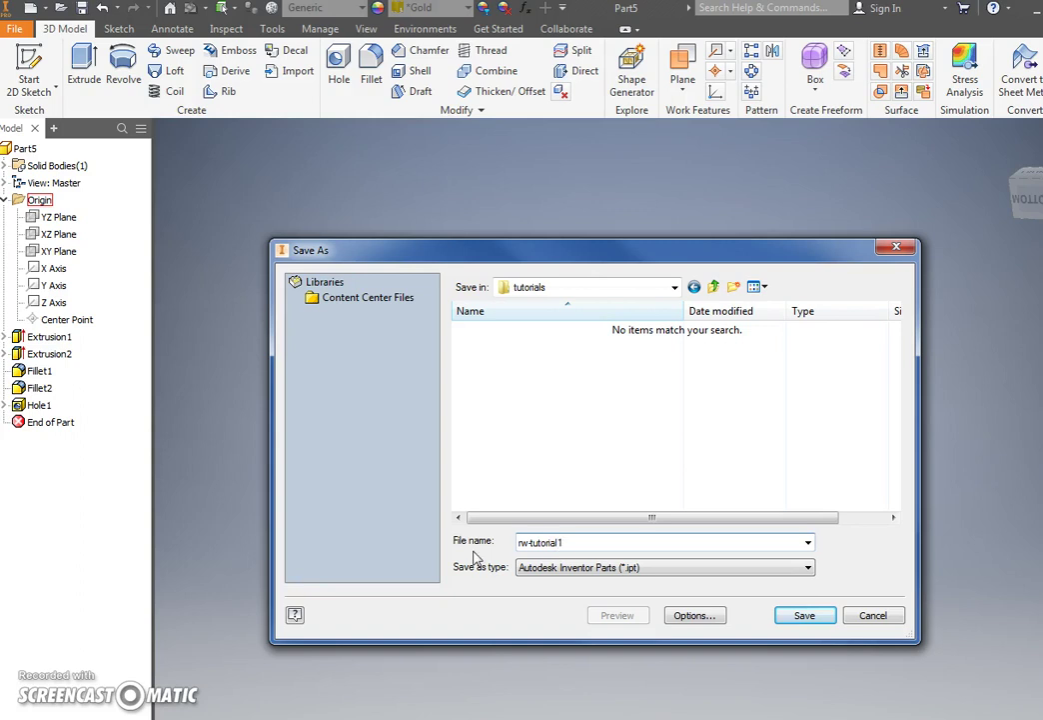
key("Return")
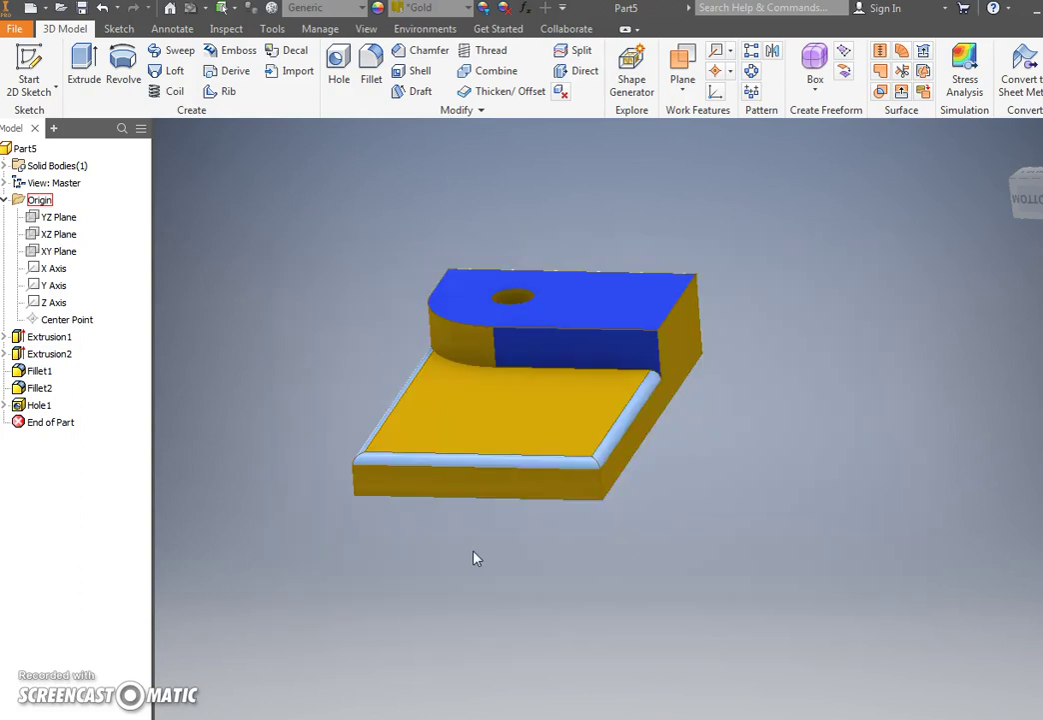